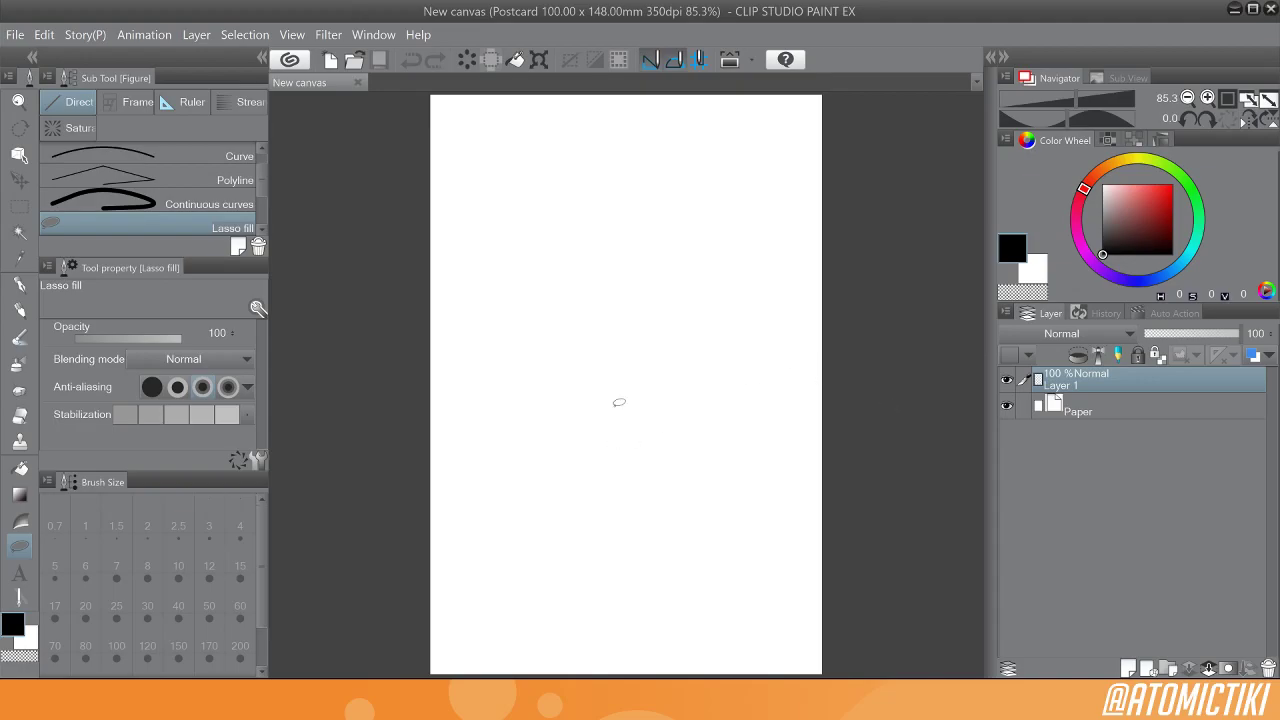
Step: Choose the G-pen and add a layer folder containing a new vector layer
click(21, 286)
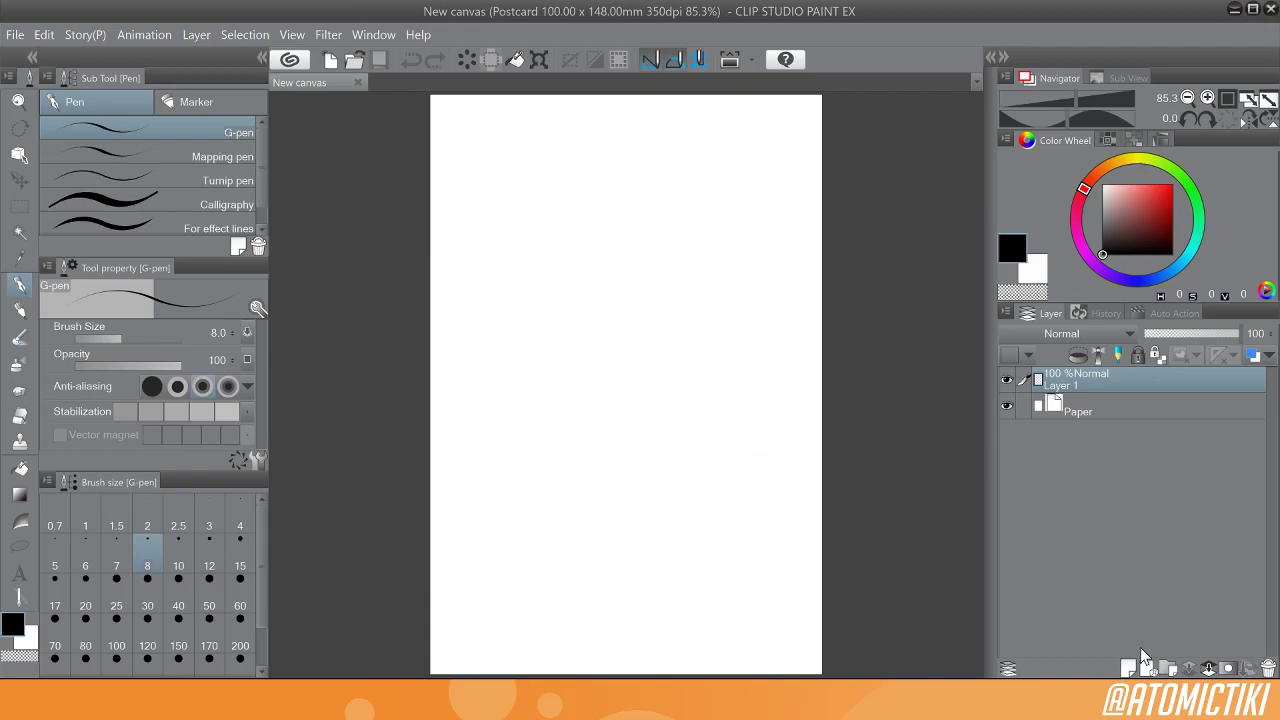
click(1167, 668)
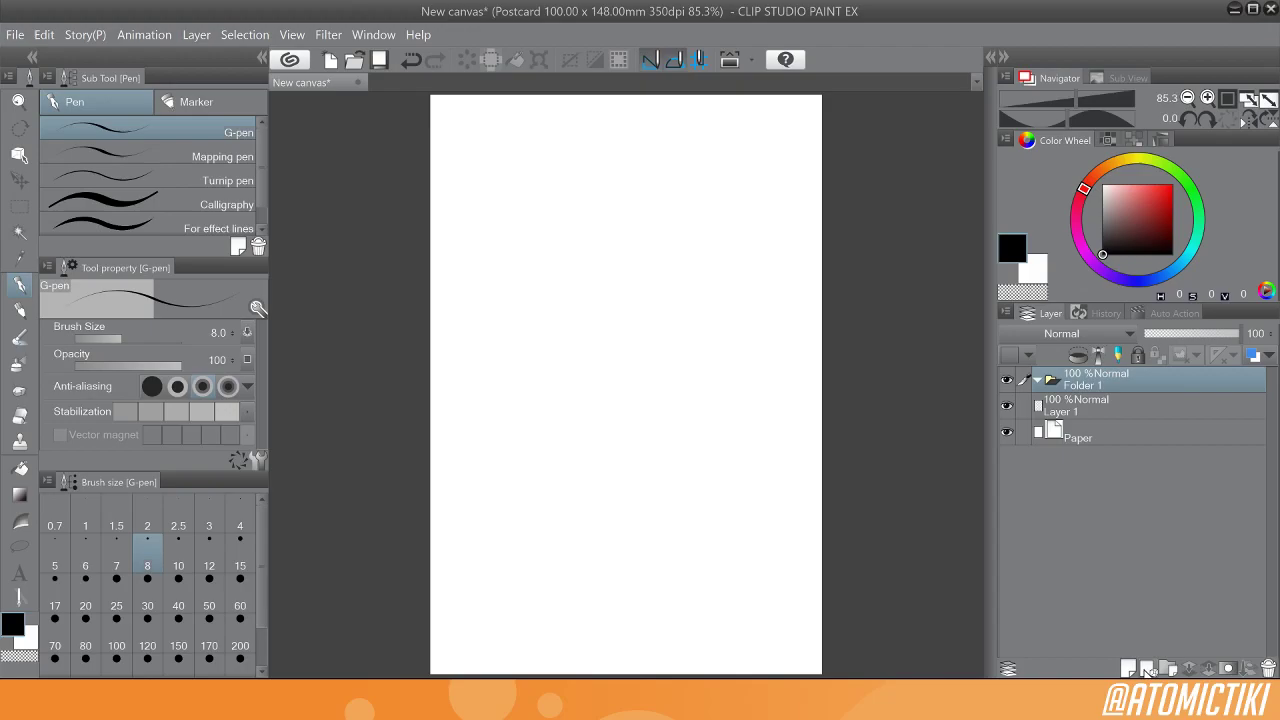
click(1147, 668)
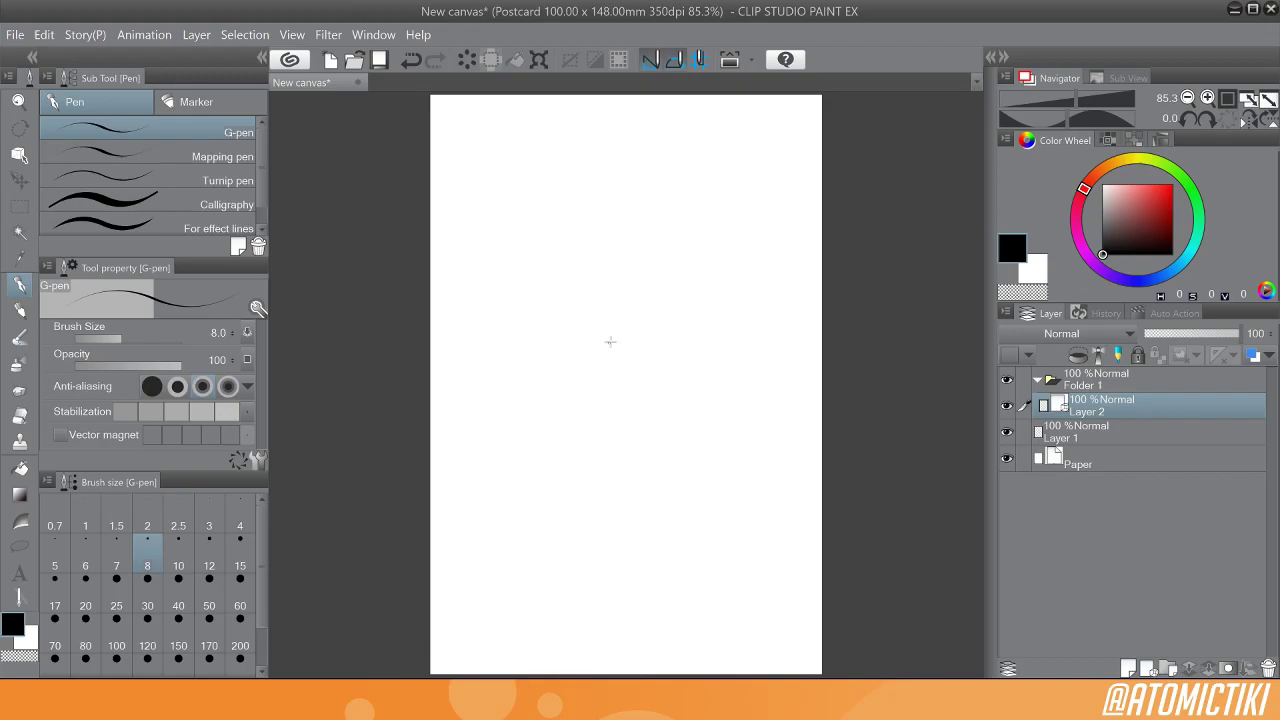
Step: Draw an oval and a hexagon below it with the G-pen, adding two thin lines that meet near the hexagon's centre
mouse_move(643, 319)
mouse_down()
mouse_move(614, 336)
mouse_move(561, 308)
mouse_move(609, 246)
mouse_move(655, 260)
mouse_move(648, 321)
mouse_up()
mouse_move(633, 441)
mouse_down()
mouse_move(628, 388)
mouse_move(667, 355)
mouse_move(716, 374)
mouse_move(725, 437)
mouse_move(682, 472)
mouse_move(641, 447)
mouse_up()
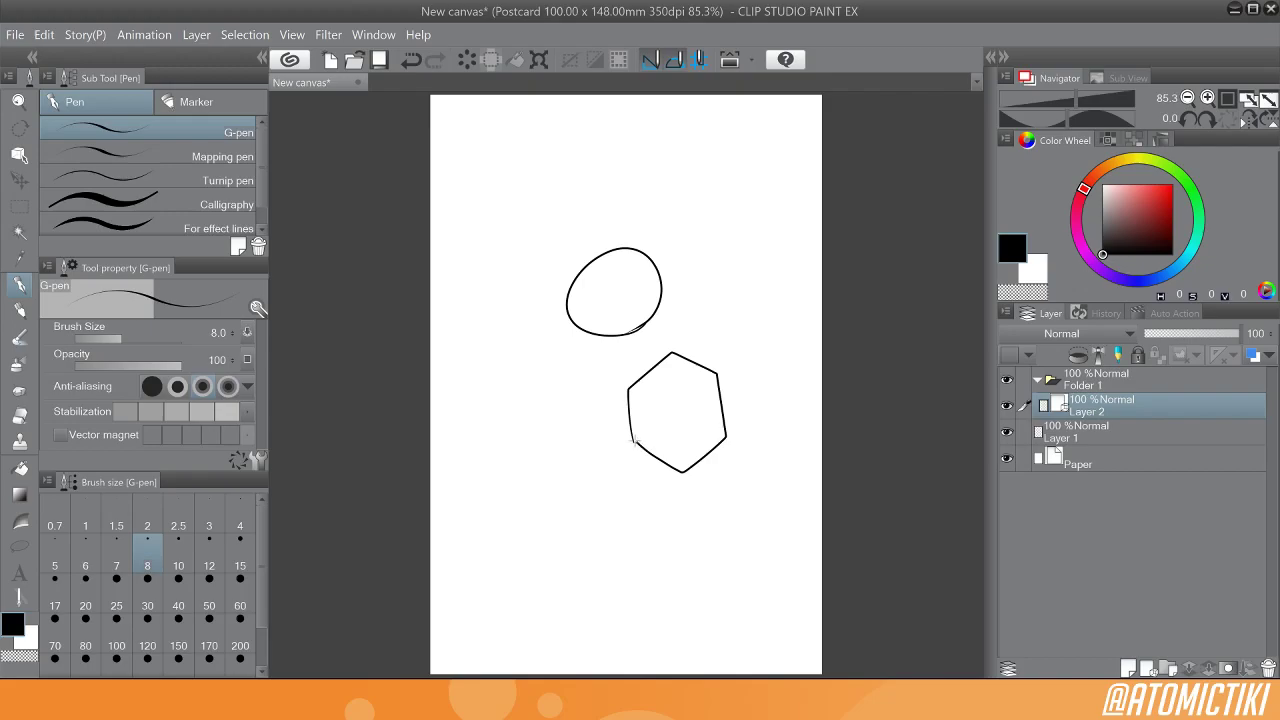
mouse_move(651, 402)
mouse_down()
mouse_move(681, 412)
mouse_move(681, 449)
mouse_move(707, 381)
mouse_up()
key(ctrl+z)
scroll(692, 458, up, 10)
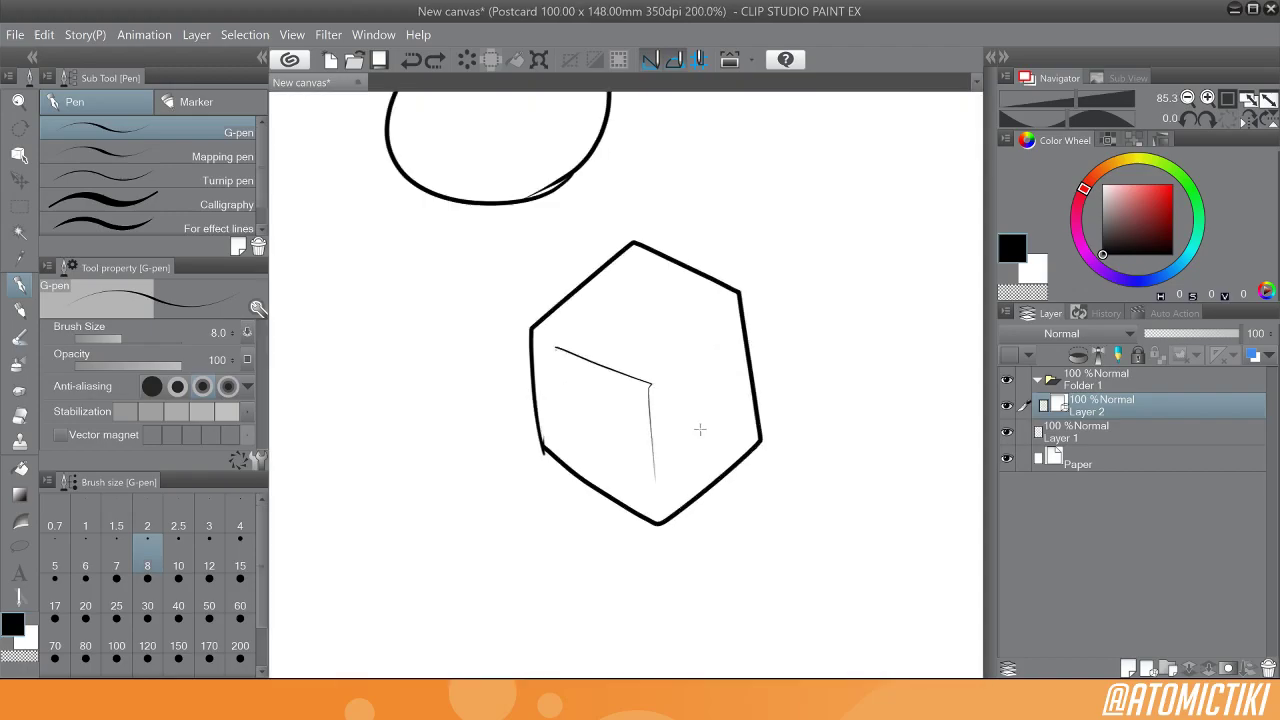
scroll(826, 390, down, 4)
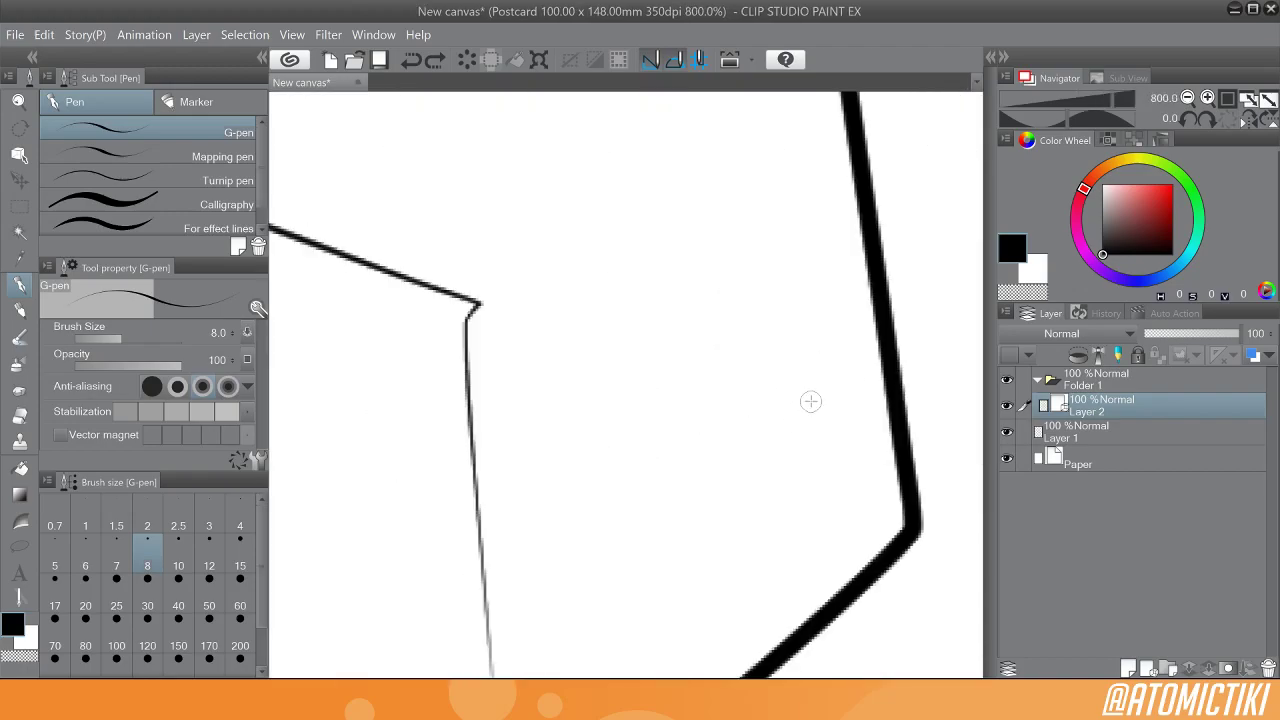
Step: Try moving a vector control point on the hexagon's right edge inward and undo the move
drag(811, 403, 551, 423)
ctrl+click(659, 417)
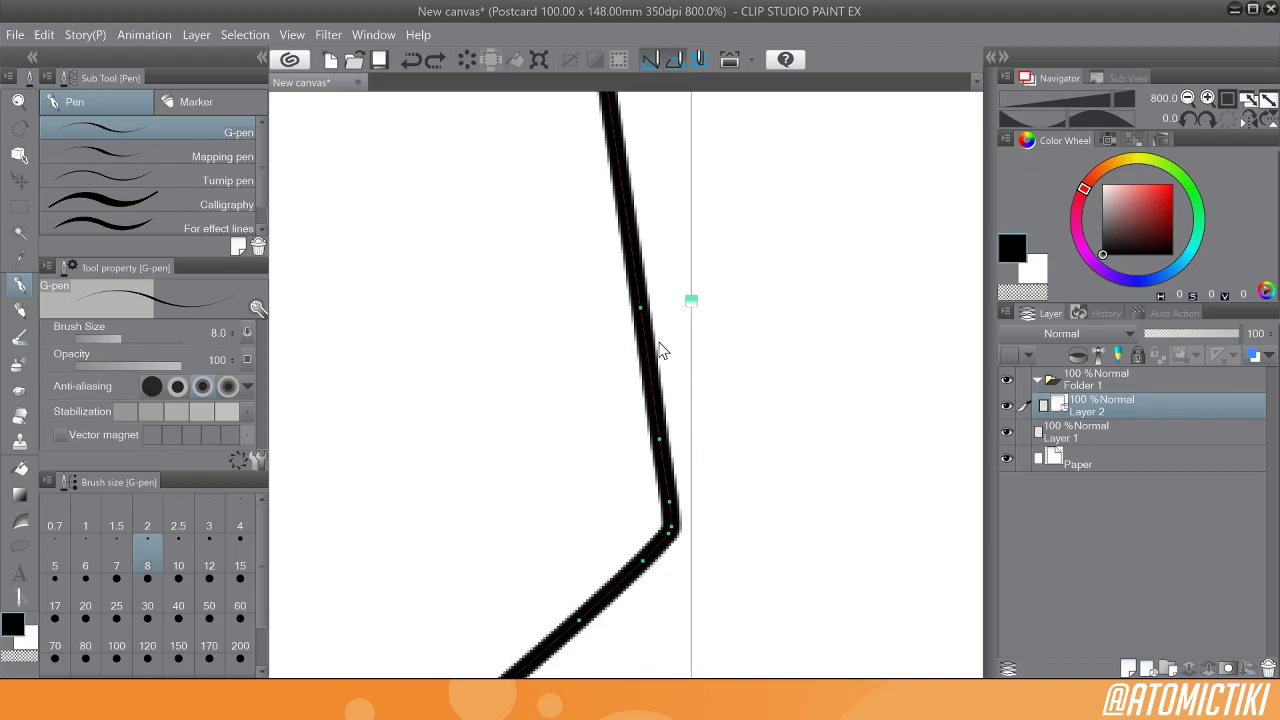
mouse_move(641, 313)
mouse_down()
mouse_move(690, 290)
mouse_move(586, 329)
mouse_up()
key(ctrl+z)
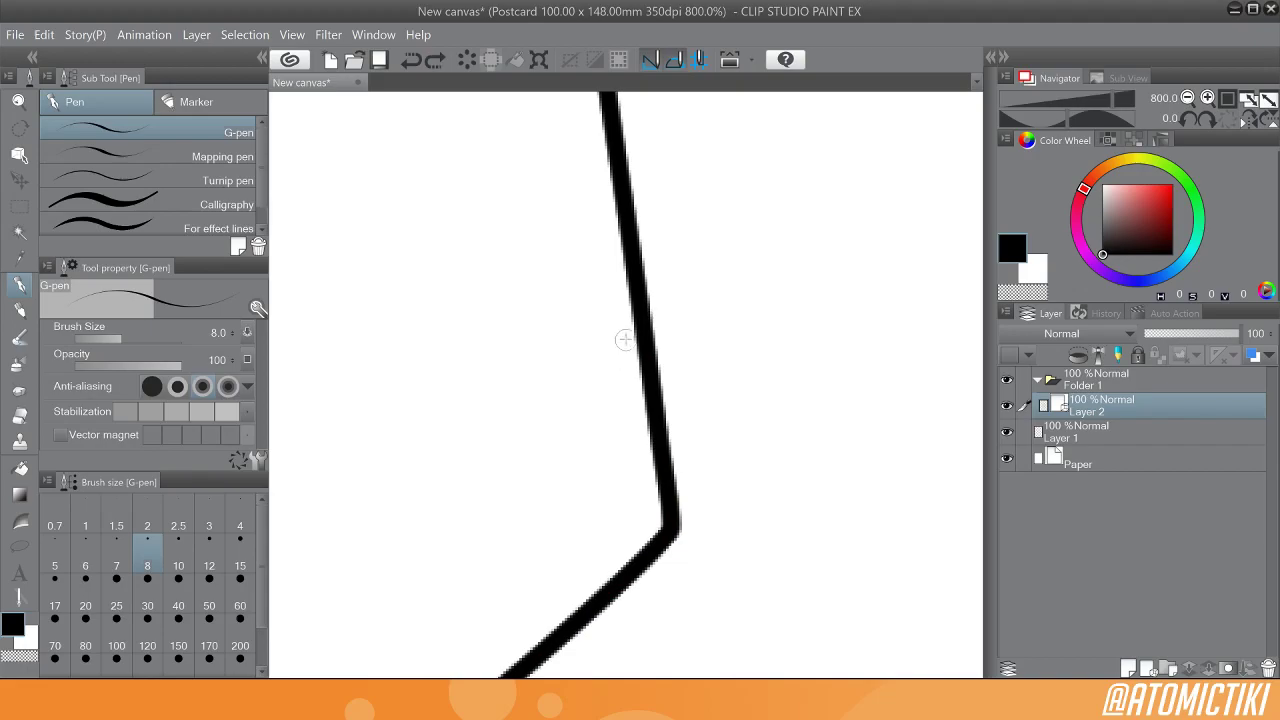
scroll(637, 372, down, 2)
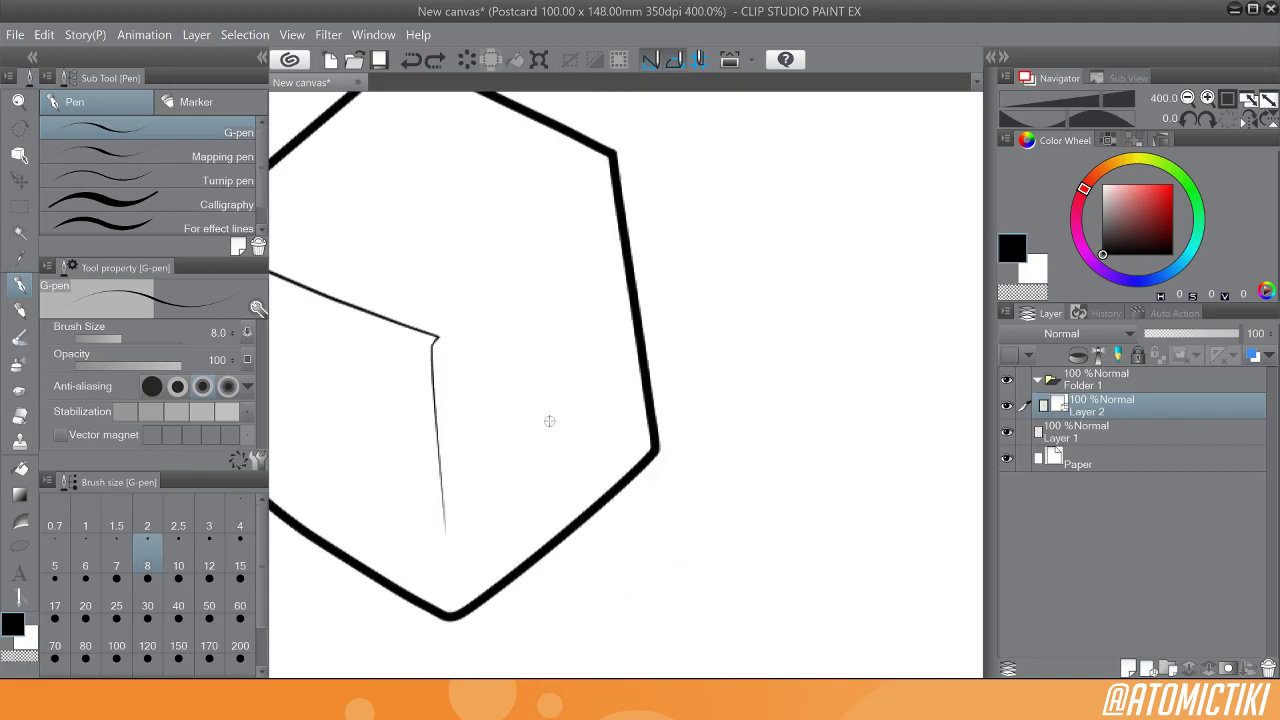
drag(554, 403, 674, 423)
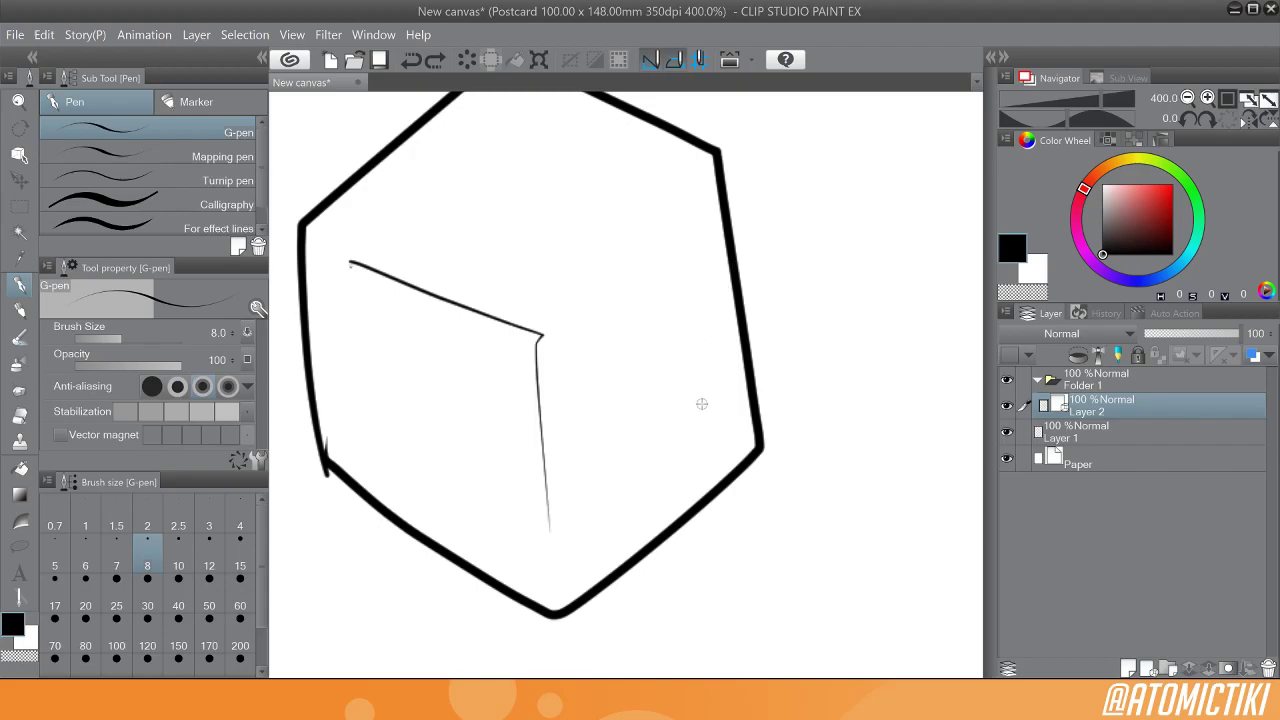
scroll(697, 409, down, 2)
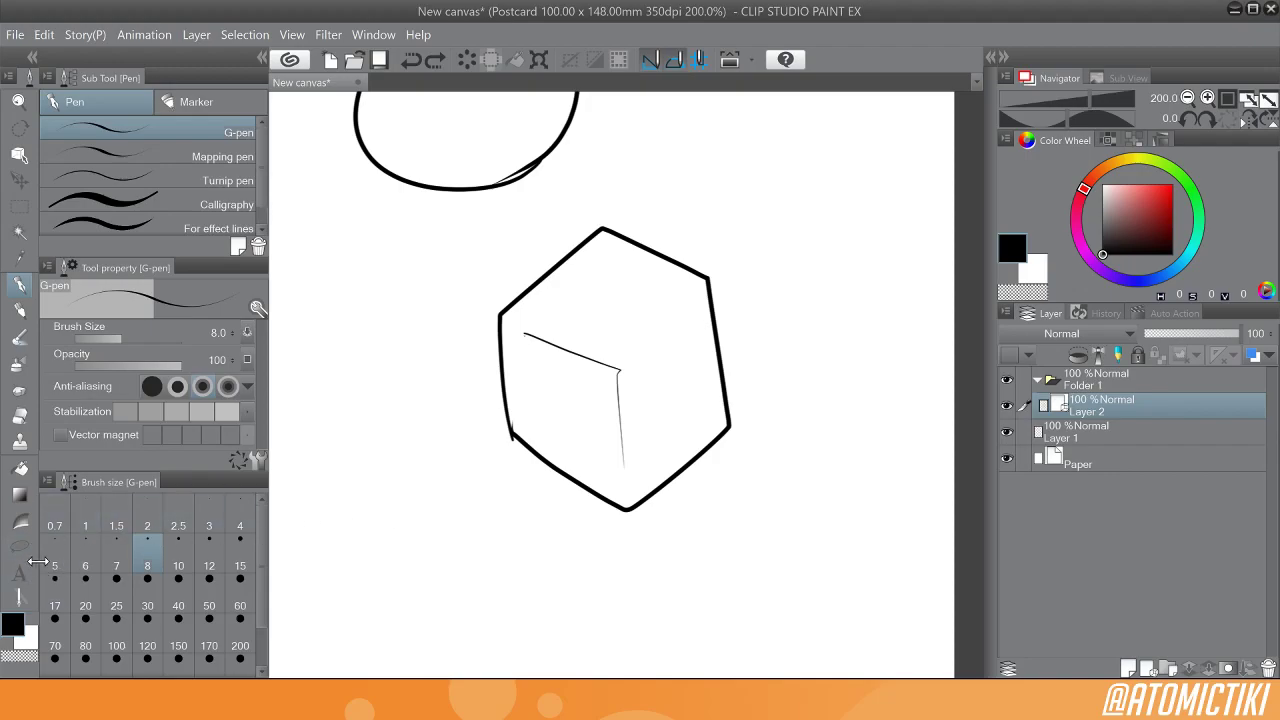
Step: Choose the Correct line width tool and set it to the Thin width mode
click(20, 597)
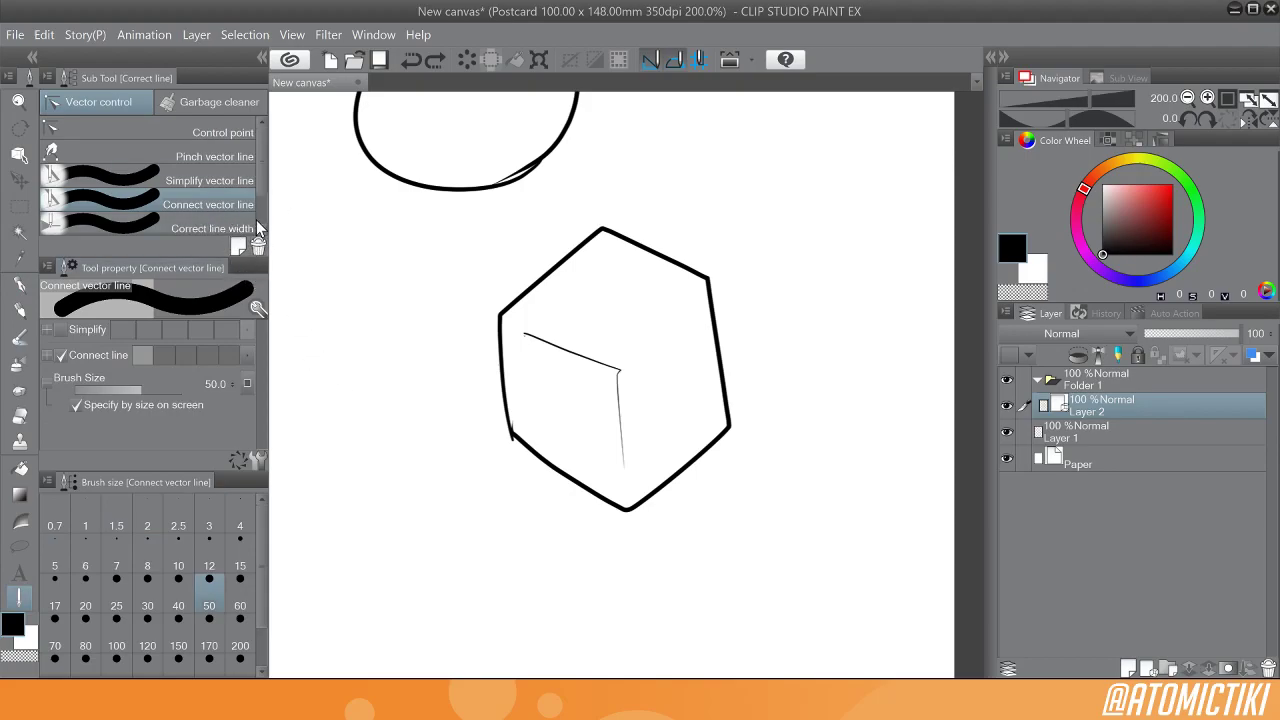
click(242, 230)
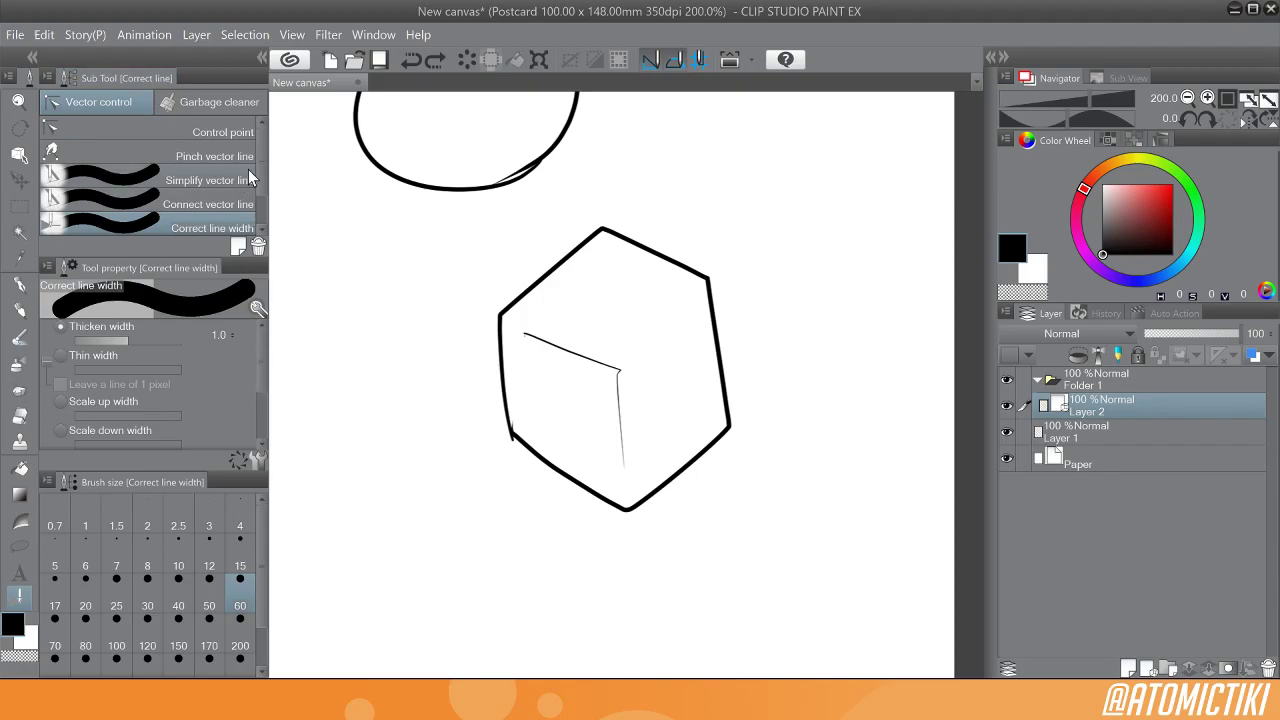
click(101, 352)
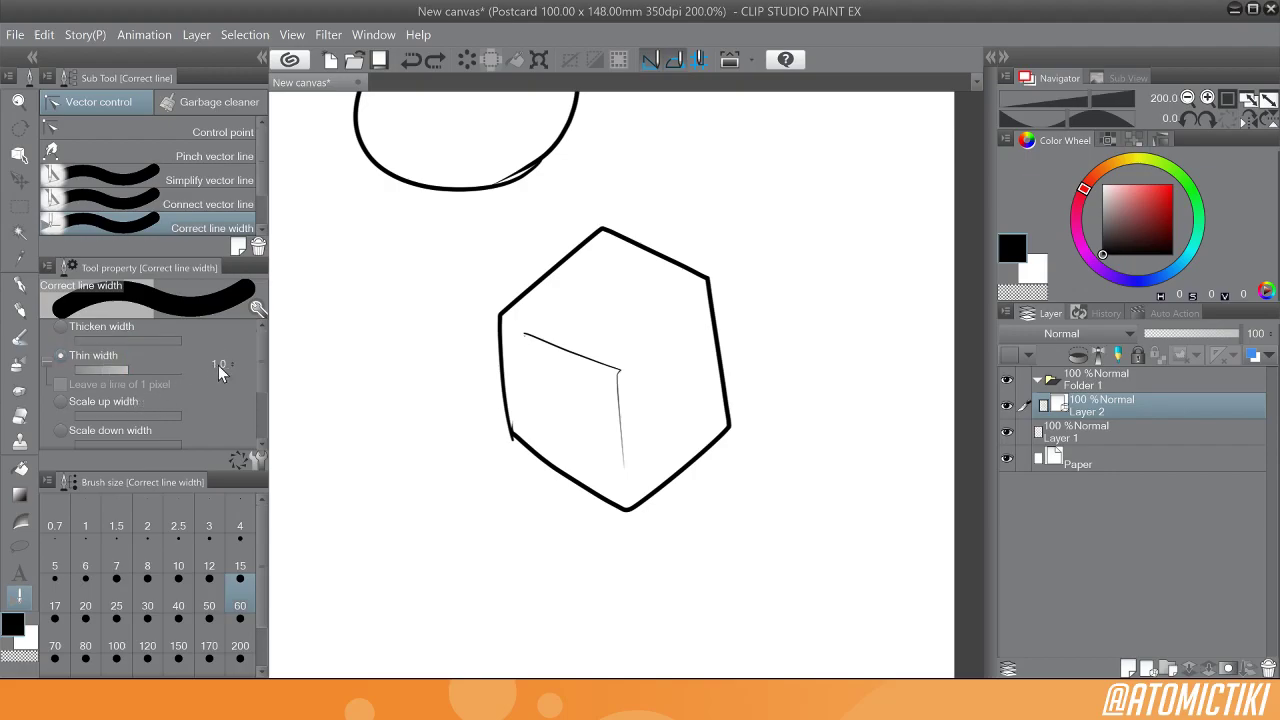
drag(261, 370, 265, 407)
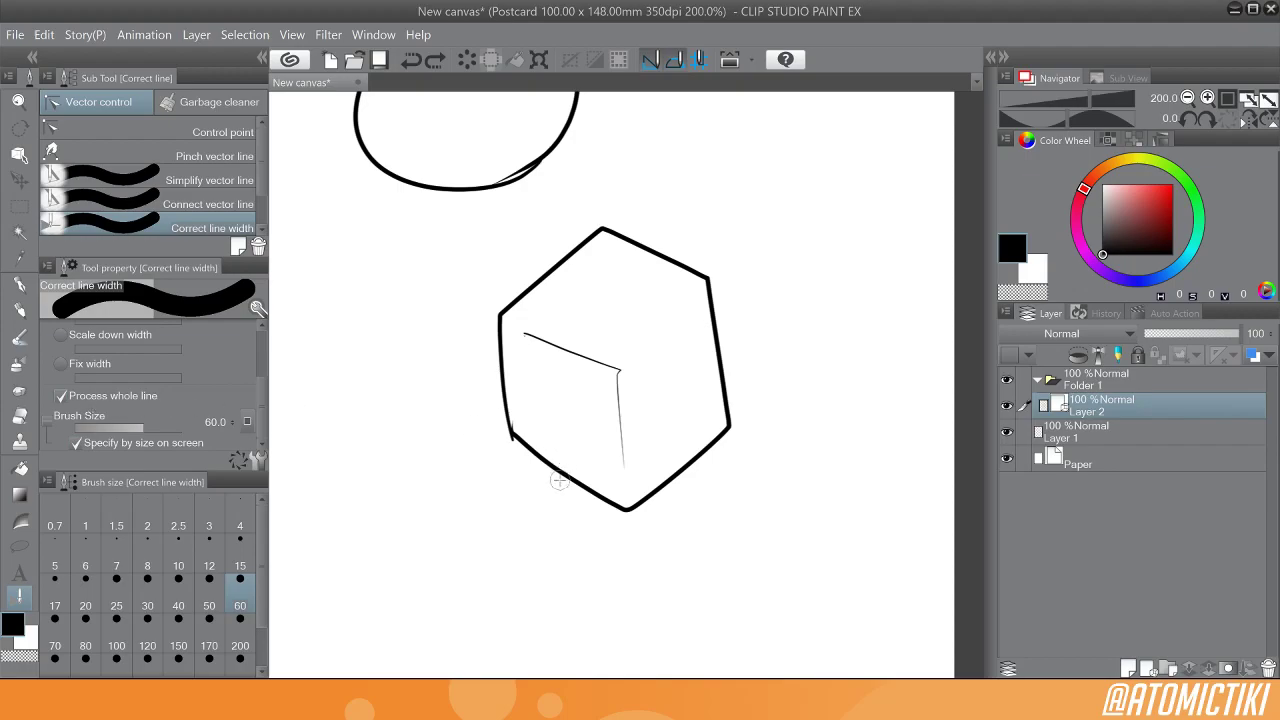
Step: Try thinning the whole hexagon outline with repeated correction strokes across its lower-left edge, and undo them
drag(571, 448, 556, 549)
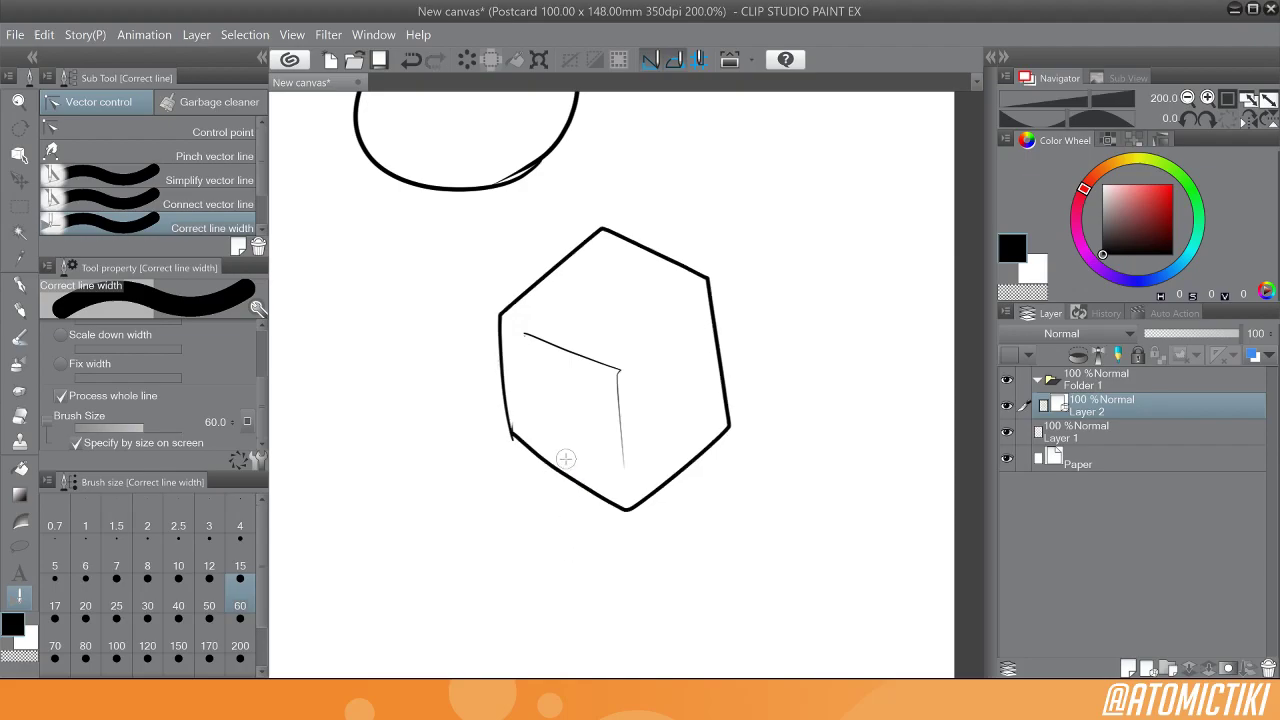
drag(568, 440, 570, 520)
drag(573, 426, 575, 520)
drag(576, 427, 579, 520)
drag(579, 435, 585, 561)
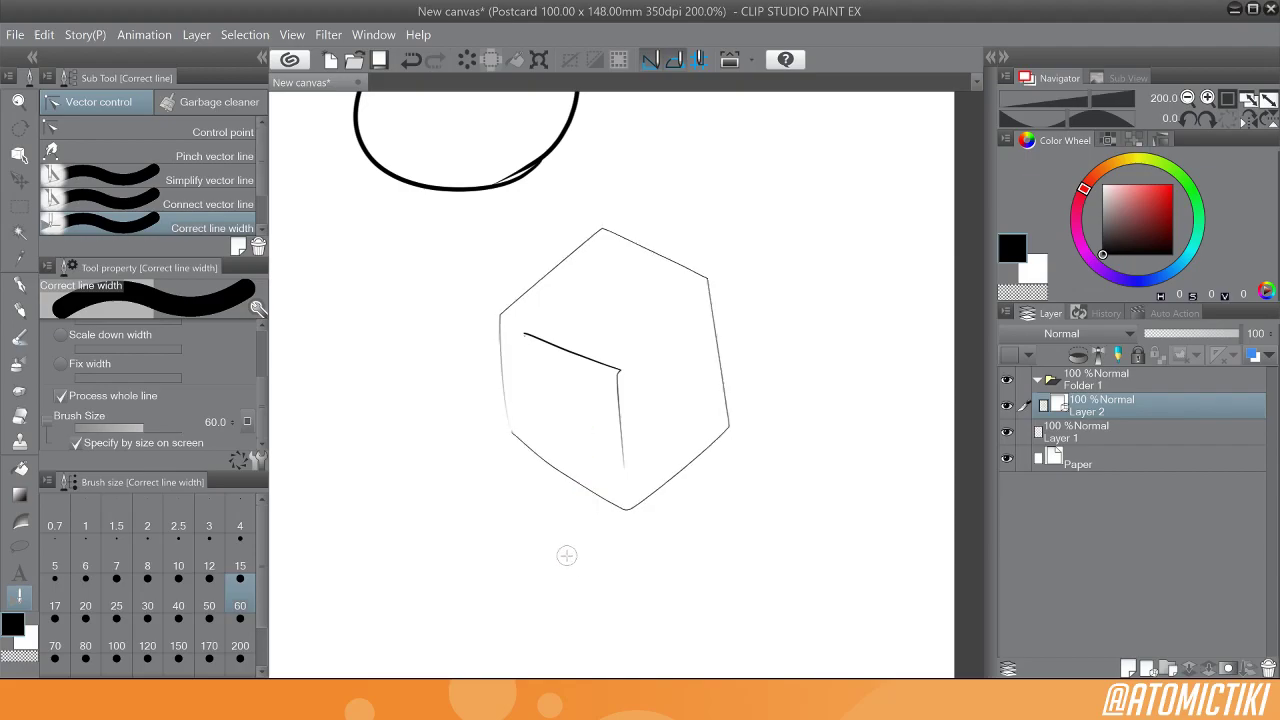
key(ctrl+z)
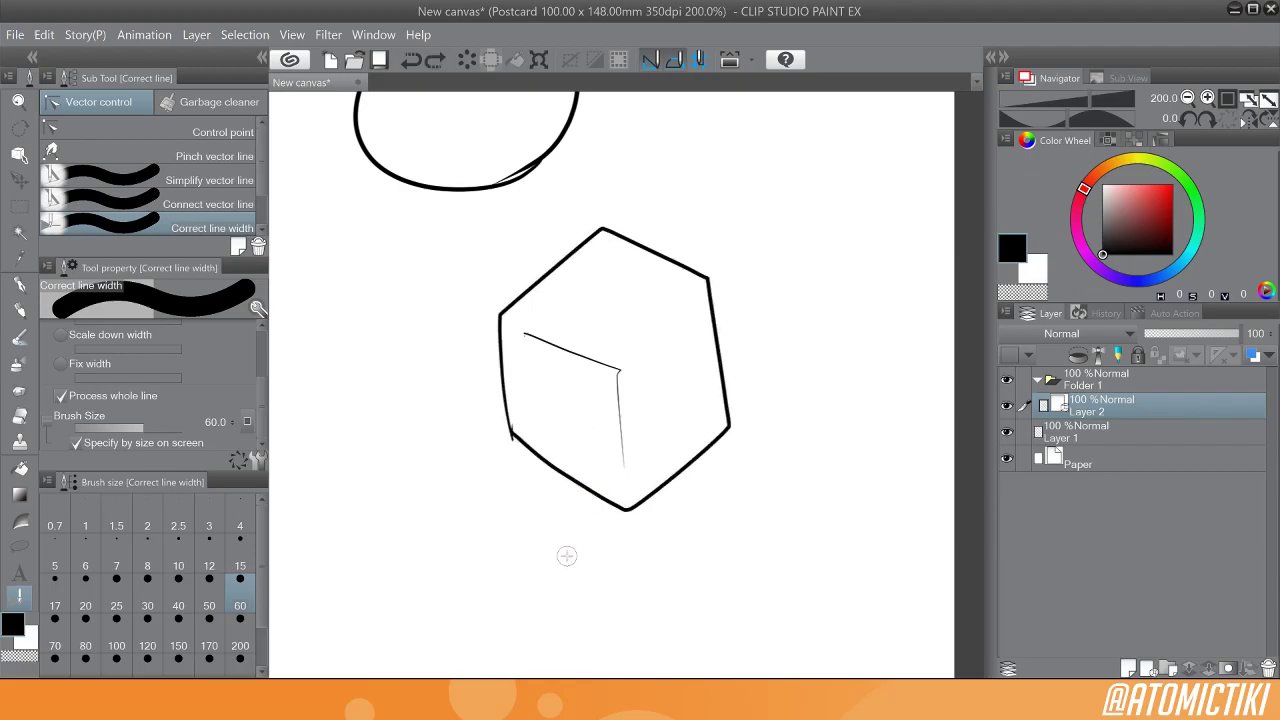
key(ctrl+z)
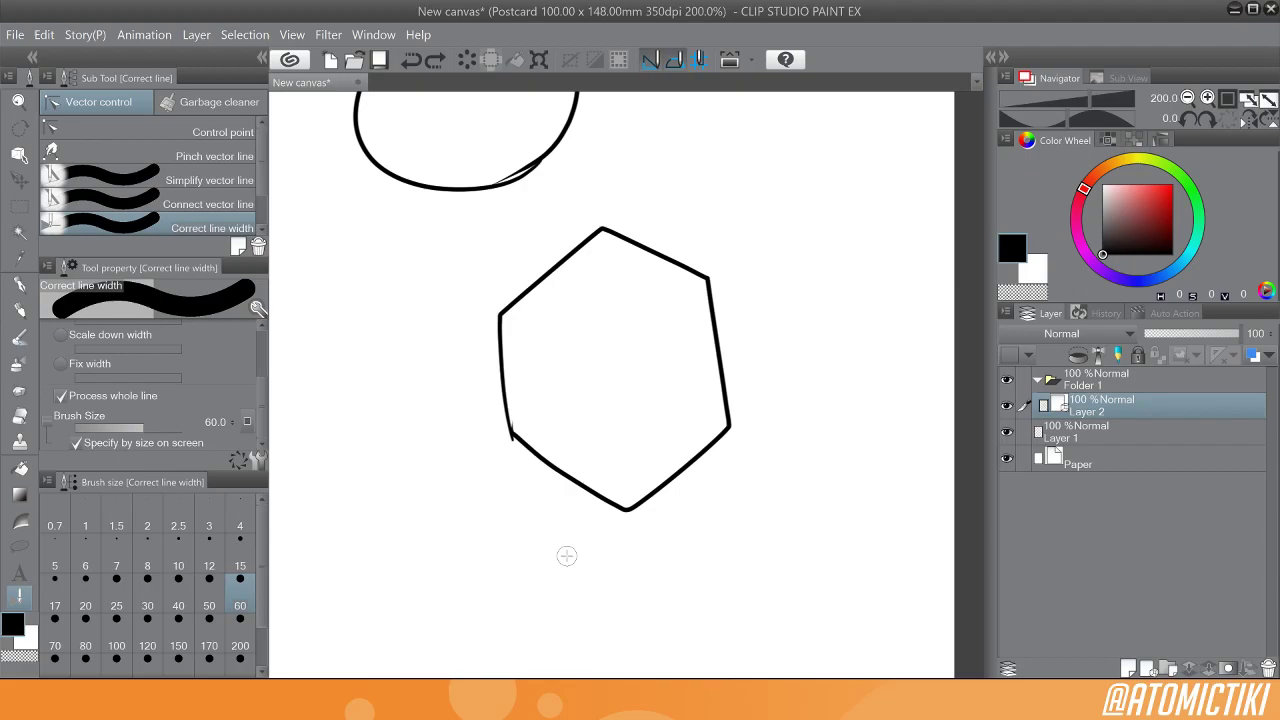
key(ctrl+y)
Step: Try the Thicken width mode on the hexagon's thin inner lines and undo the thickening
click(97, 339)
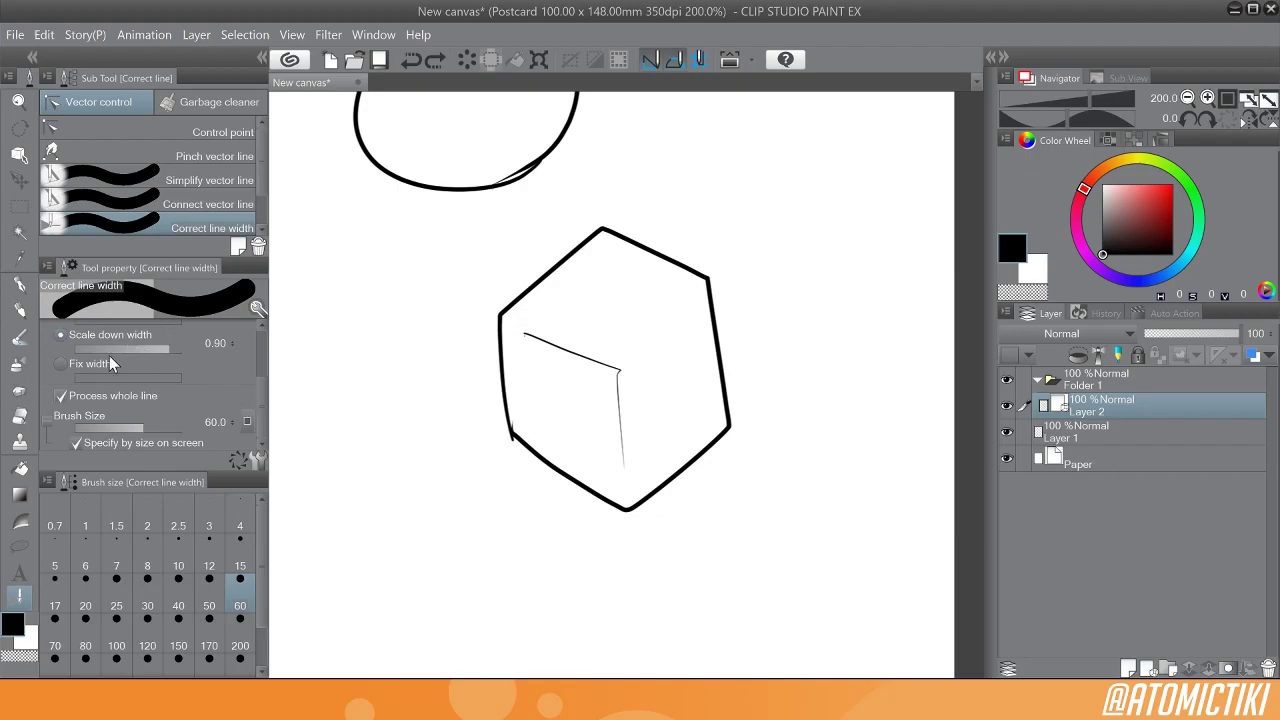
drag(258, 401, 260, 344)
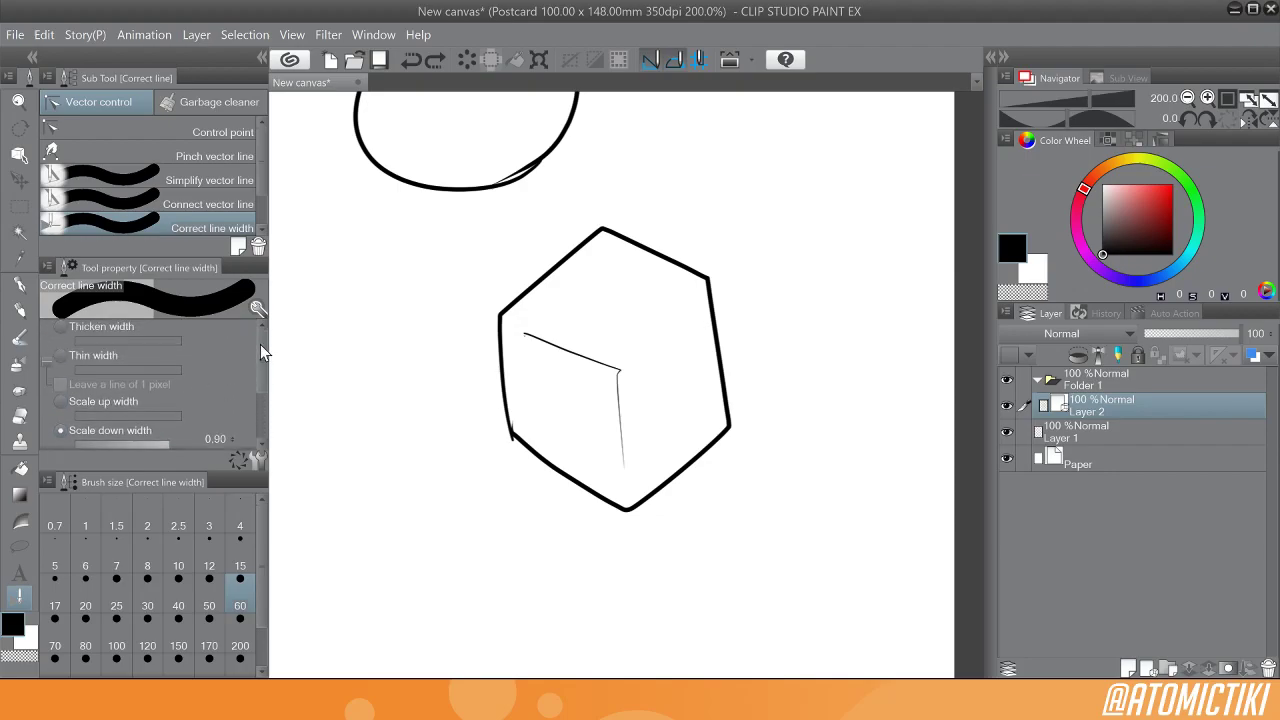
click(124, 345)
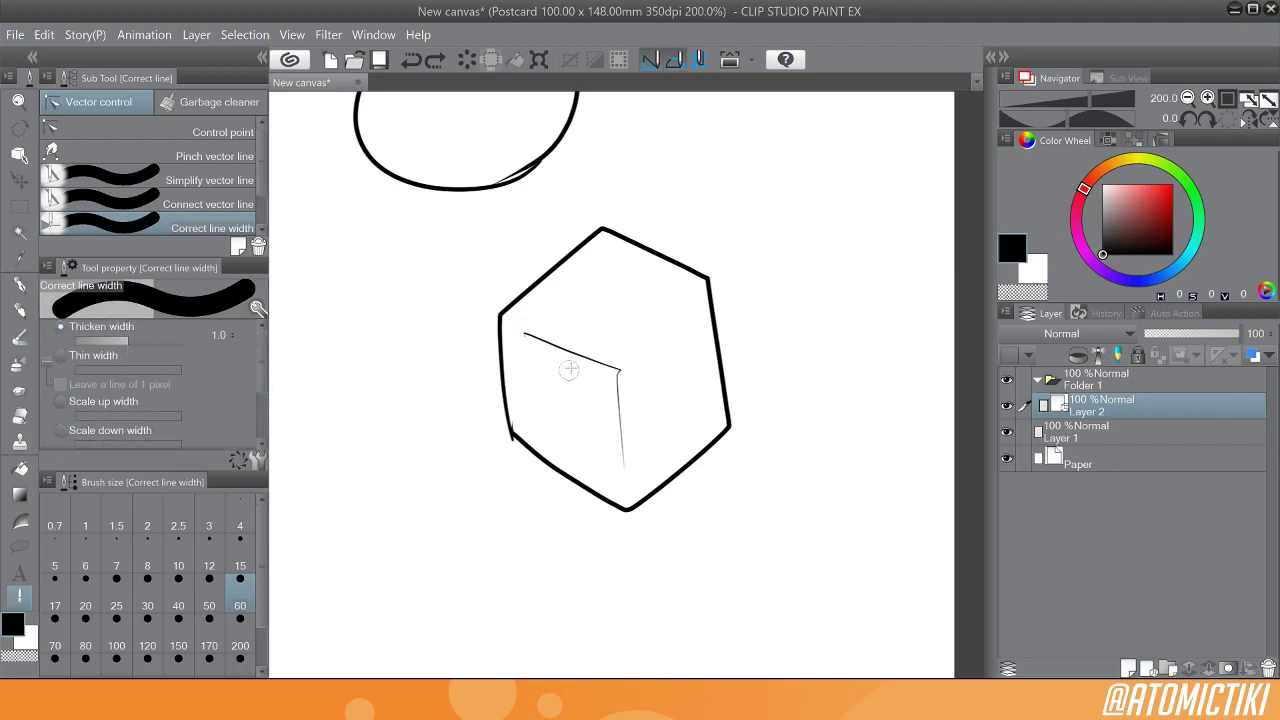
drag(601, 344, 625, 462)
key(ctrl+z)
key(ctrl+z)
key(ctrl+z)
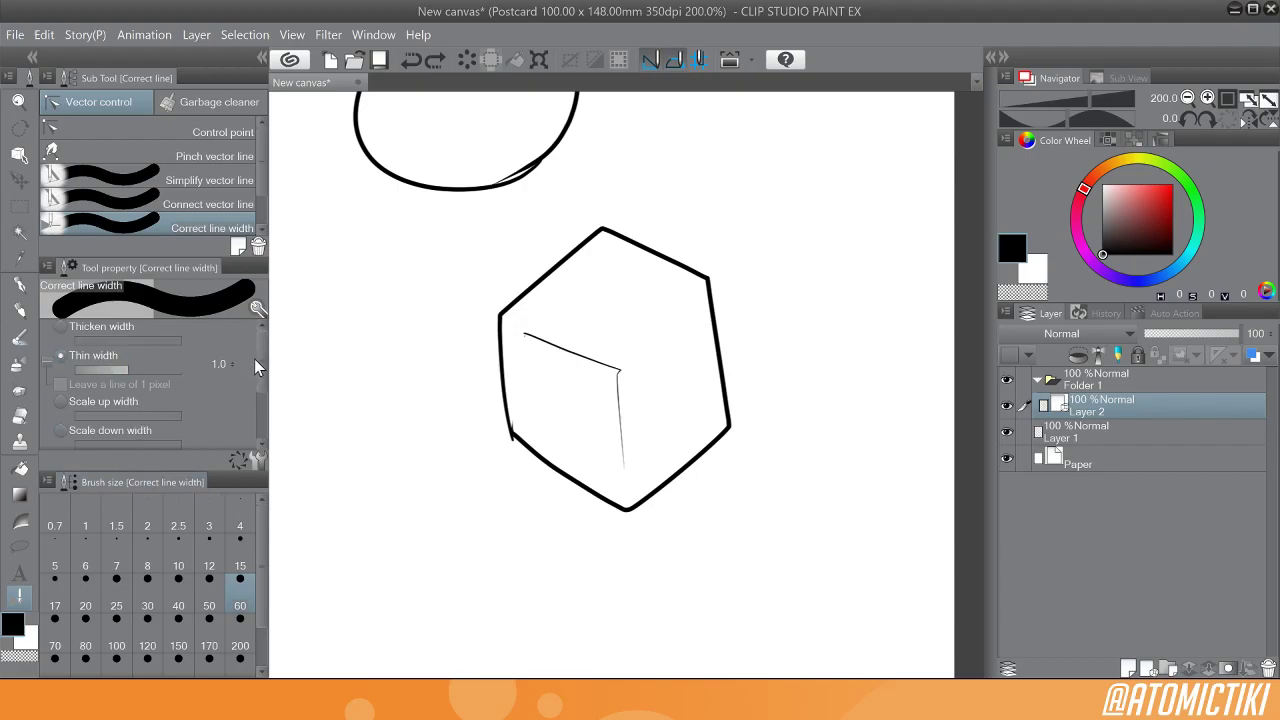
Step: Try thinning only part of the hexagon's lower-left edge with whole-line processing off and brush size 200, and undo the strokes
scroll(254, 366, down, 3)
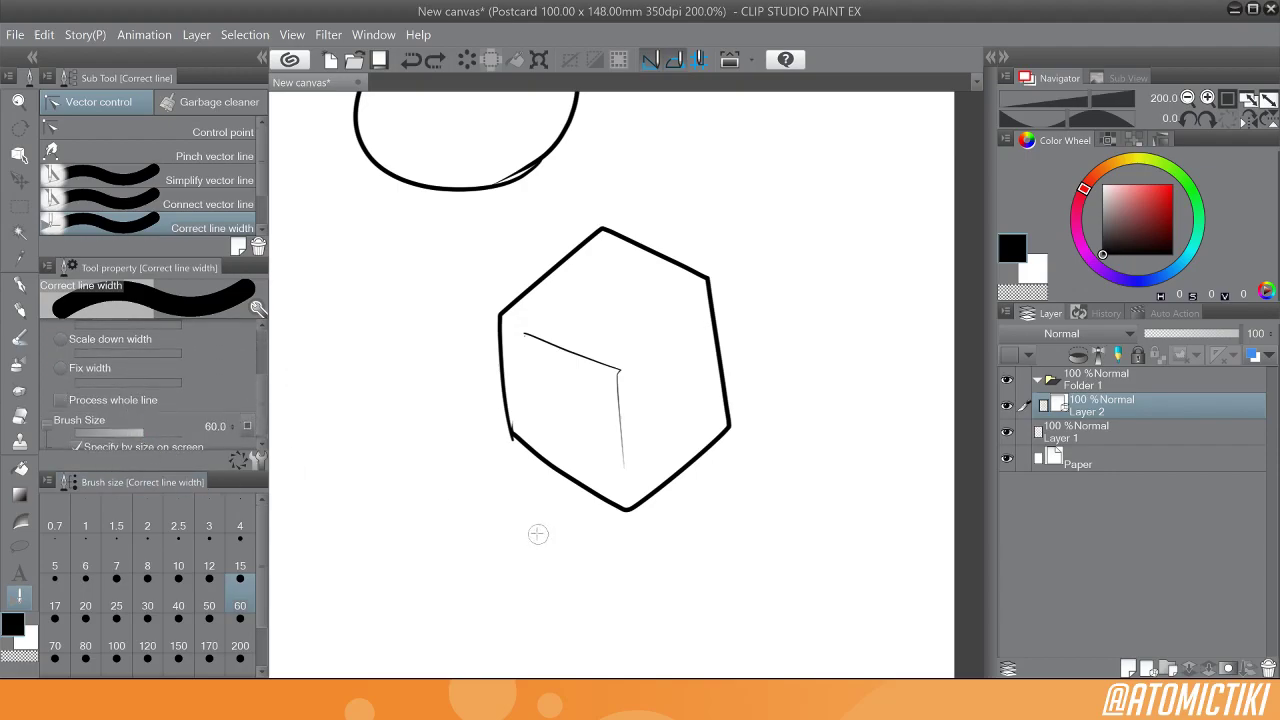
scroll(525, 518, up, 5)
mouse_move(647, 443)
mouse_down()
mouse_move(510, 478)
mouse_move(474, 470)
mouse_up()
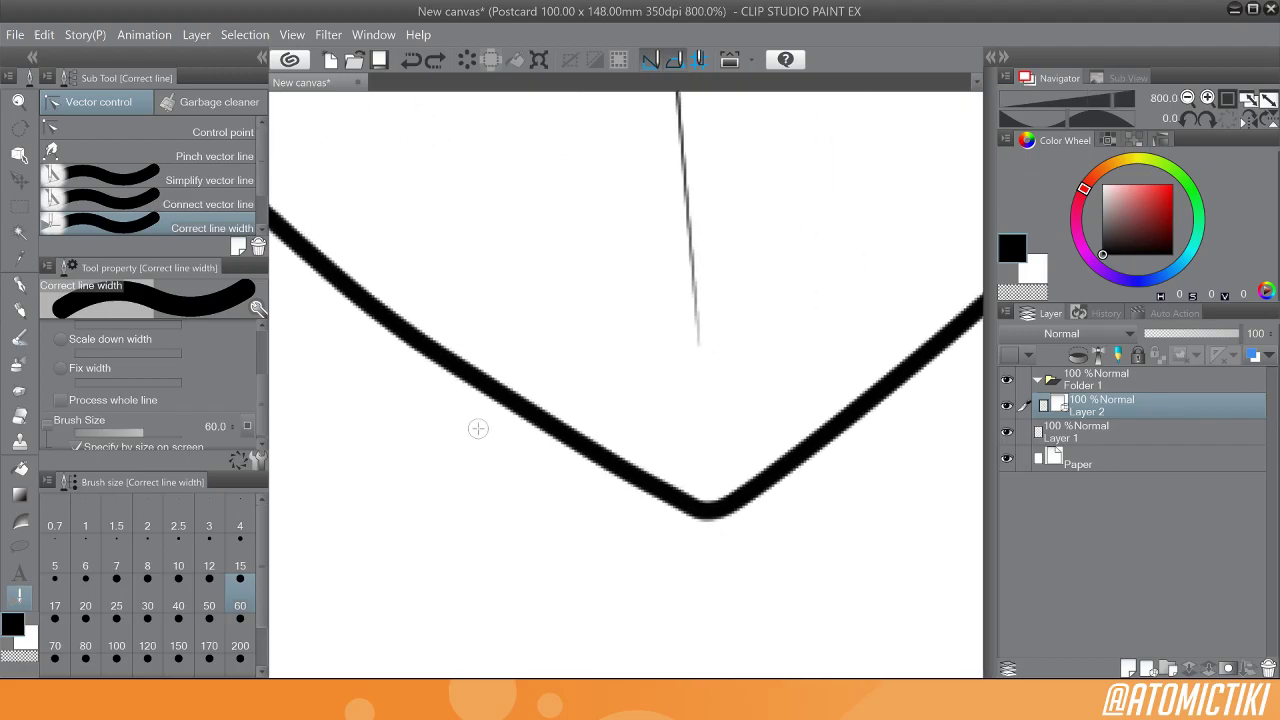
click(240, 645)
mouse_move(441, 427)
mouse_down()
mouse_move(490, 335)
mouse_move(467, 401)
mouse_move(487, 322)
mouse_up()
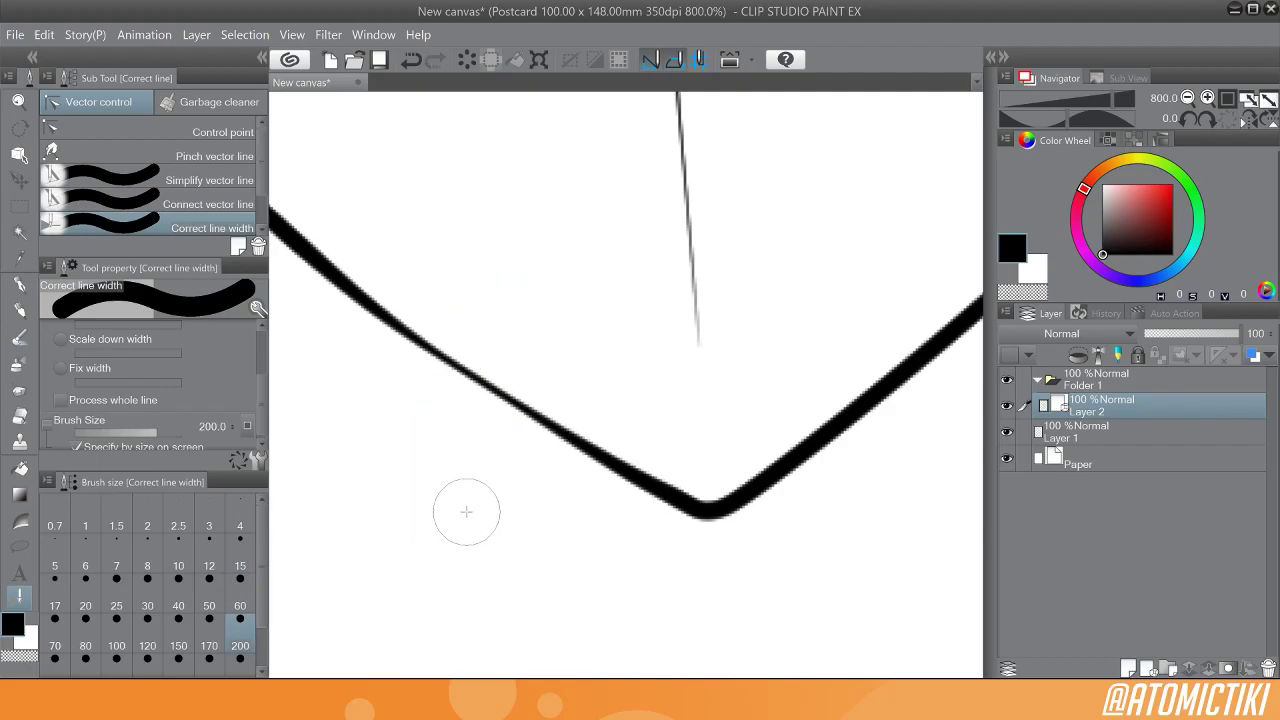
scroll(470, 402, up, 5)
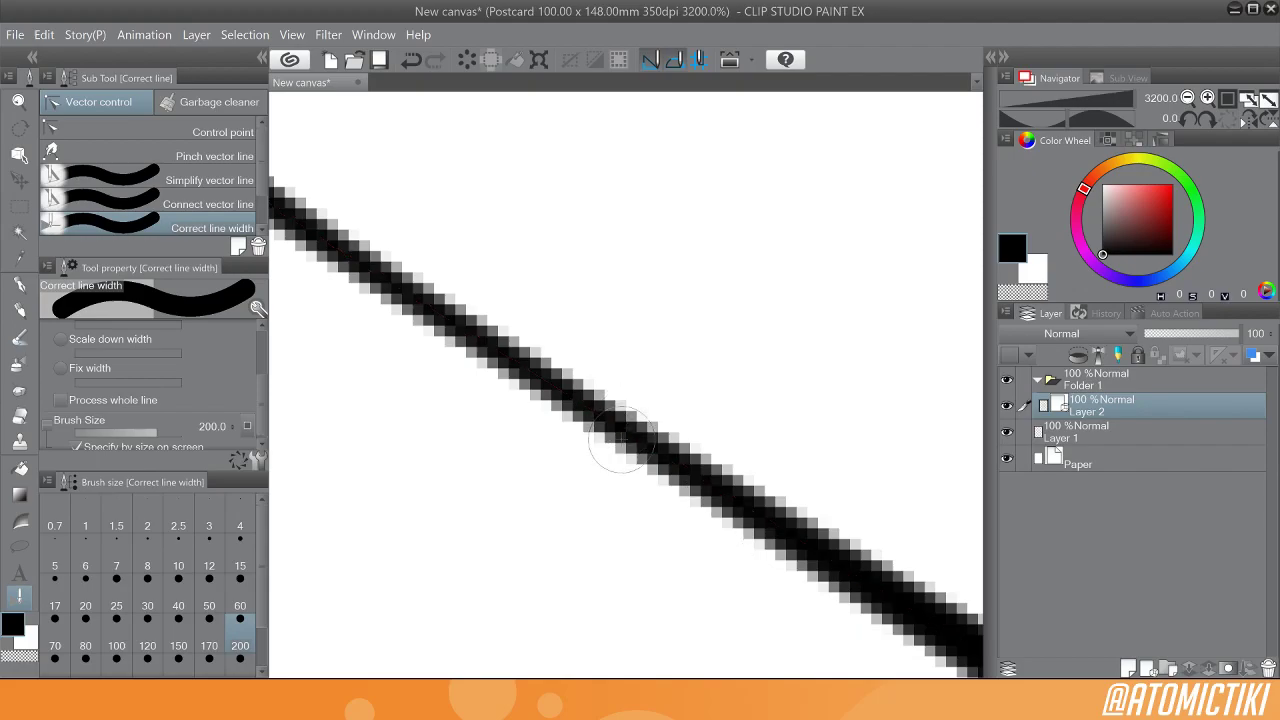
scroll(623, 474, down, 2)
scroll(623, 474, down, 4)
scroll(625, 476, up, 3)
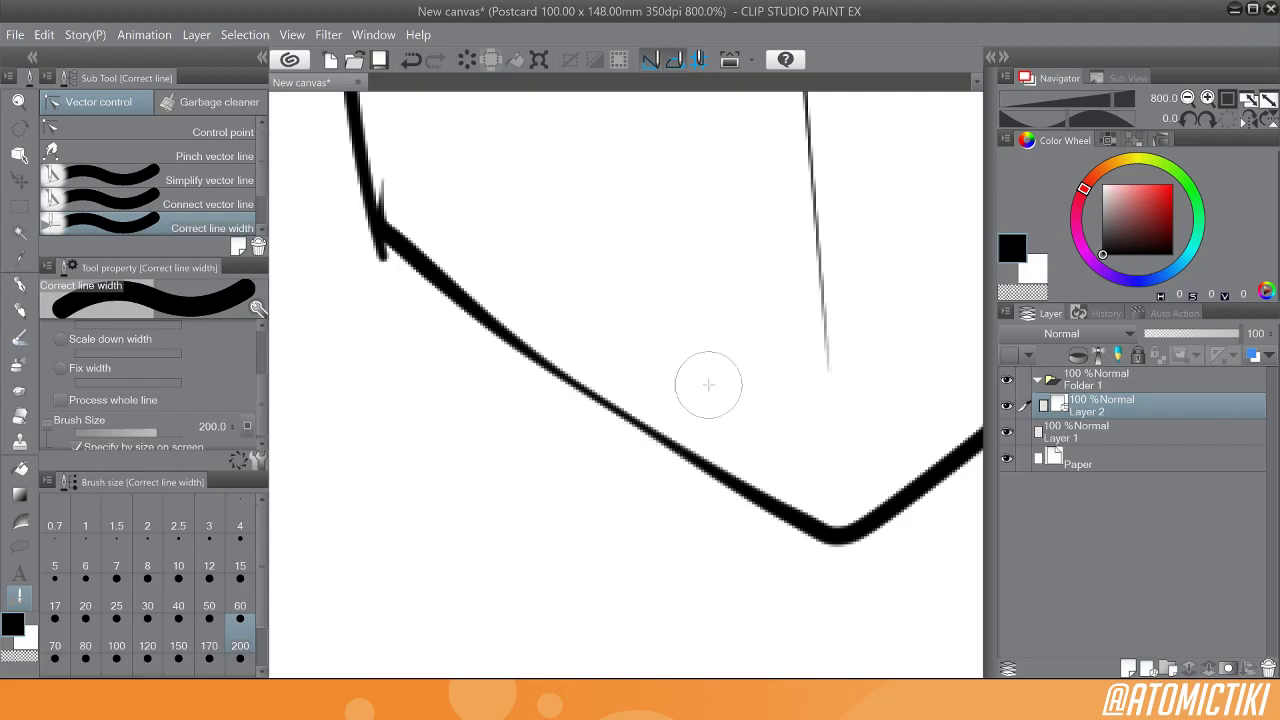
key(ctrl+z)
key(ctrl+z)
key(ctrl+z)
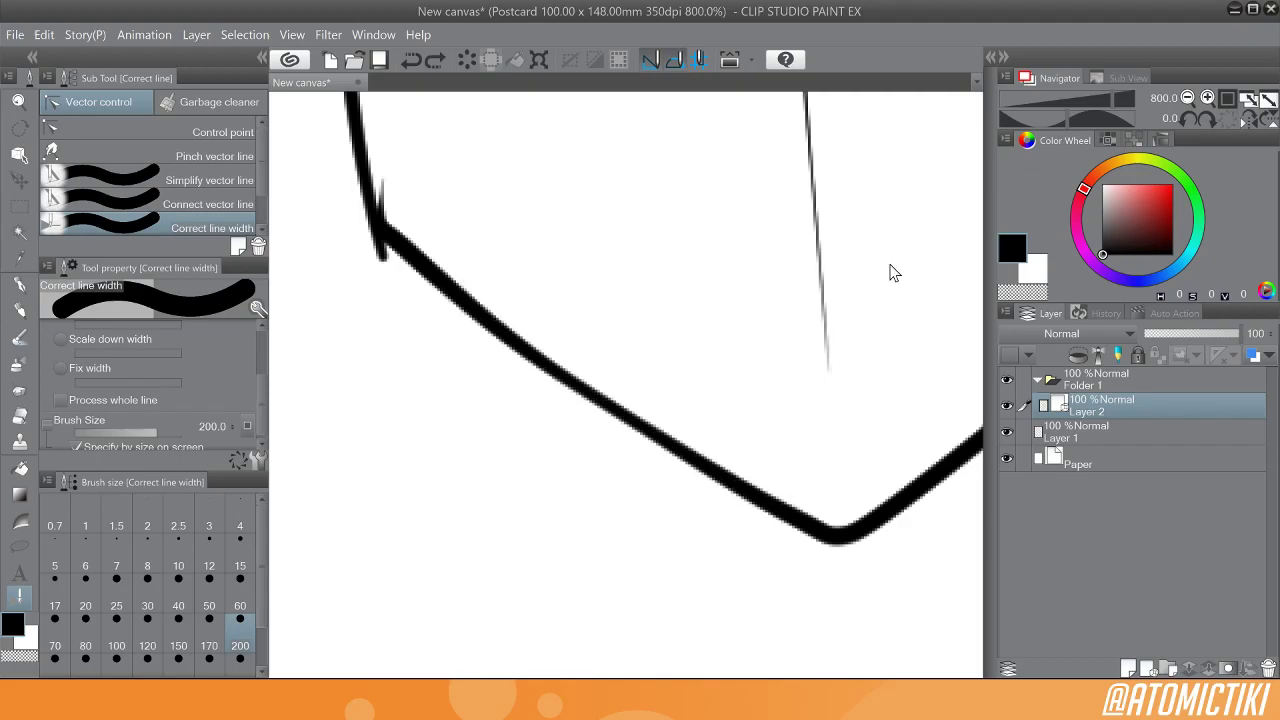
Step: Try thinning the lines around the hexagon's bottom corner with the width correction brush and undo the strokes
scroll(978, 368, down, 1)
drag(716, 401, 436, 541)
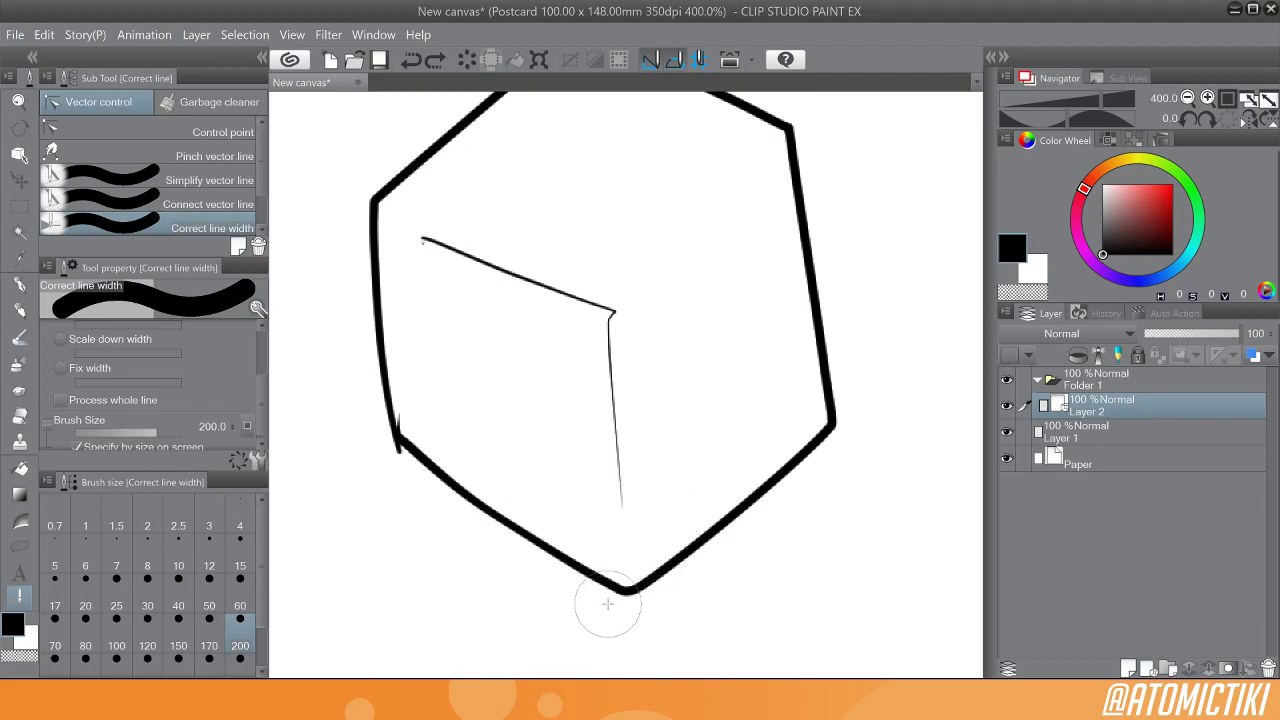
mouse_move(614, 609)
mouse_down()
mouse_move(631, 611)
mouse_move(740, 505)
mouse_up()
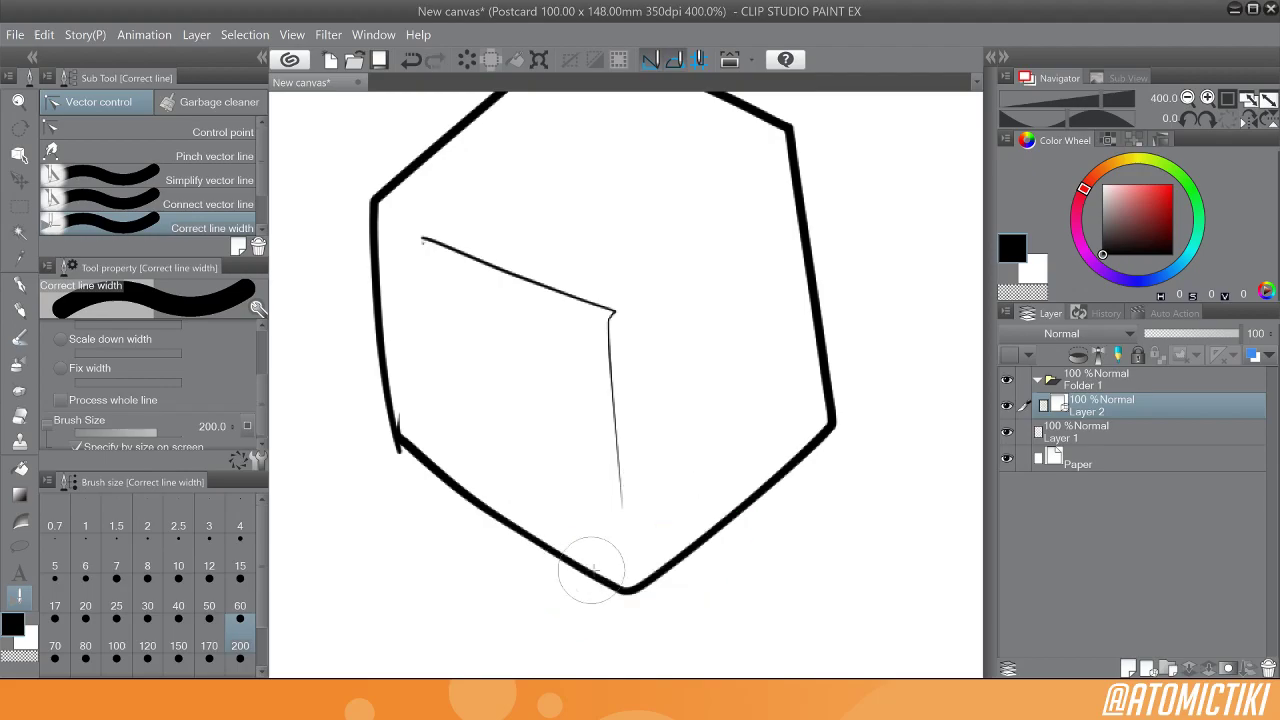
mouse_move(566, 537)
mouse_down()
mouse_move(694, 569)
mouse_move(602, 565)
mouse_move(705, 536)
mouse_move(630, 616)
mouse_up()
scroll(655, 642, down, 3)
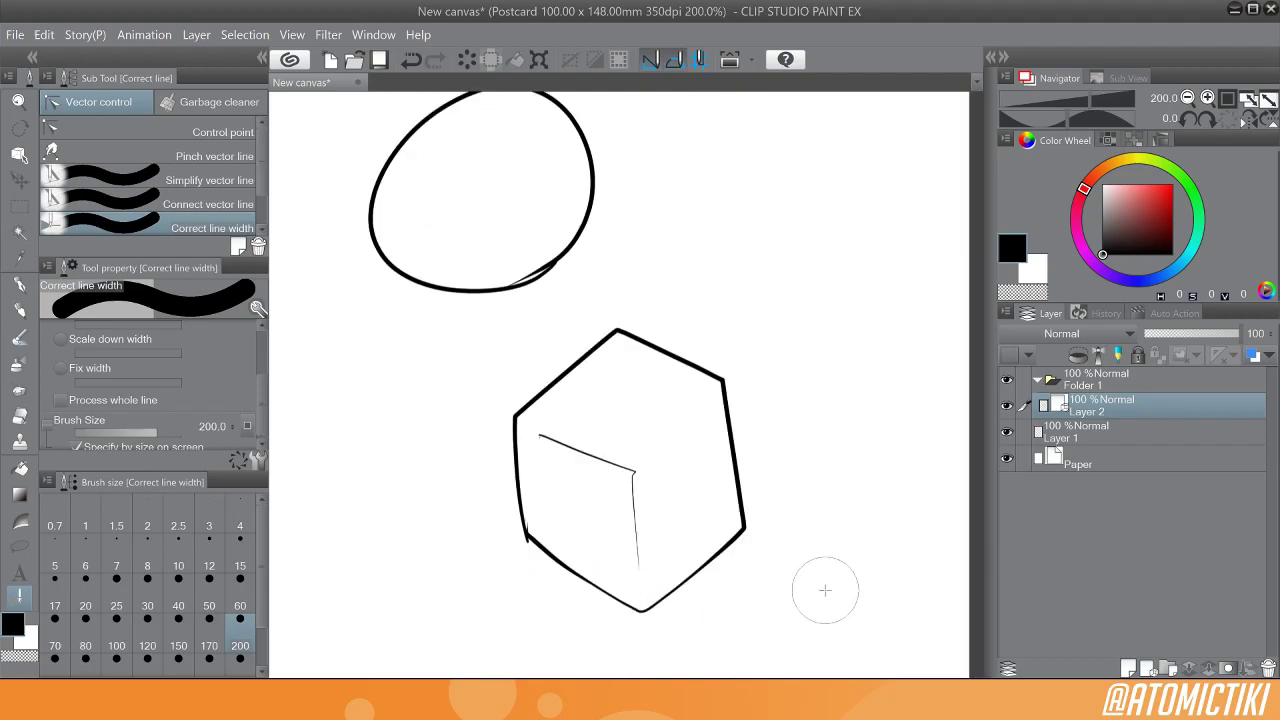
drag(726, 497, 717, 453)
key(ctrl+z)
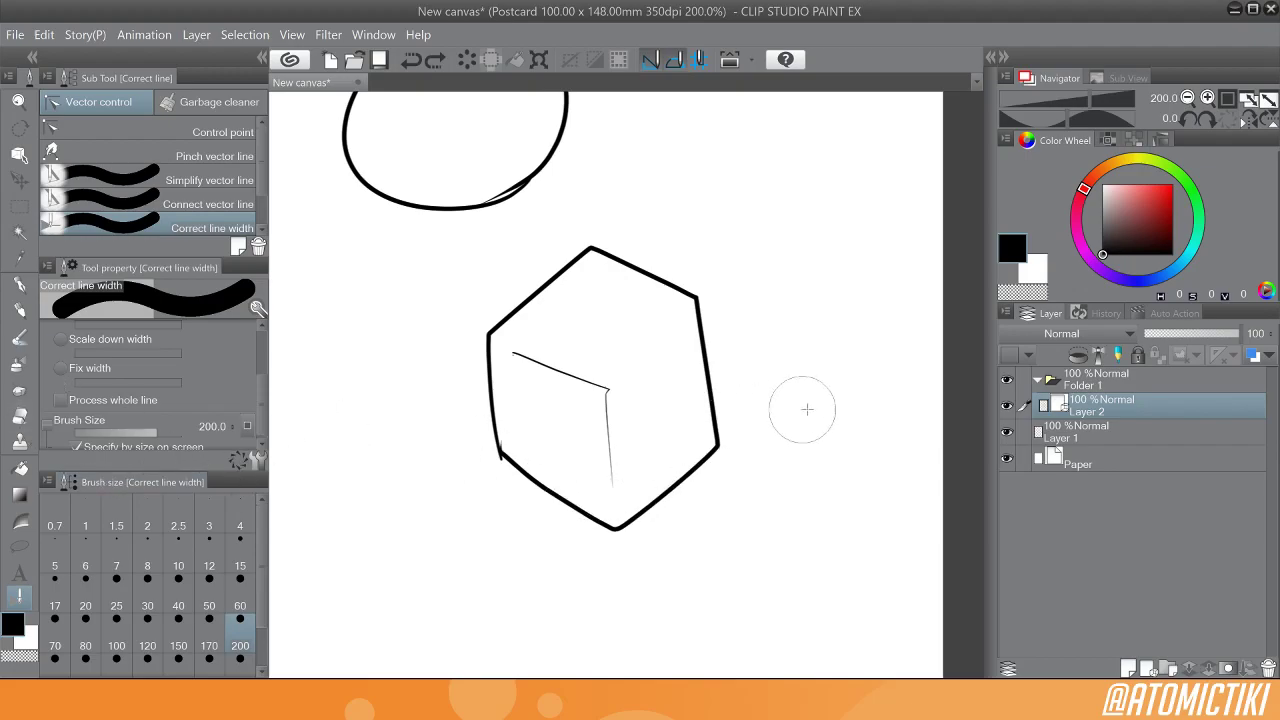
Step: Add a new raster layer below Layer 2 inside the folder and set its opacity to 33
click(1128, 668)
drag(1117, 404, 1125, 444)
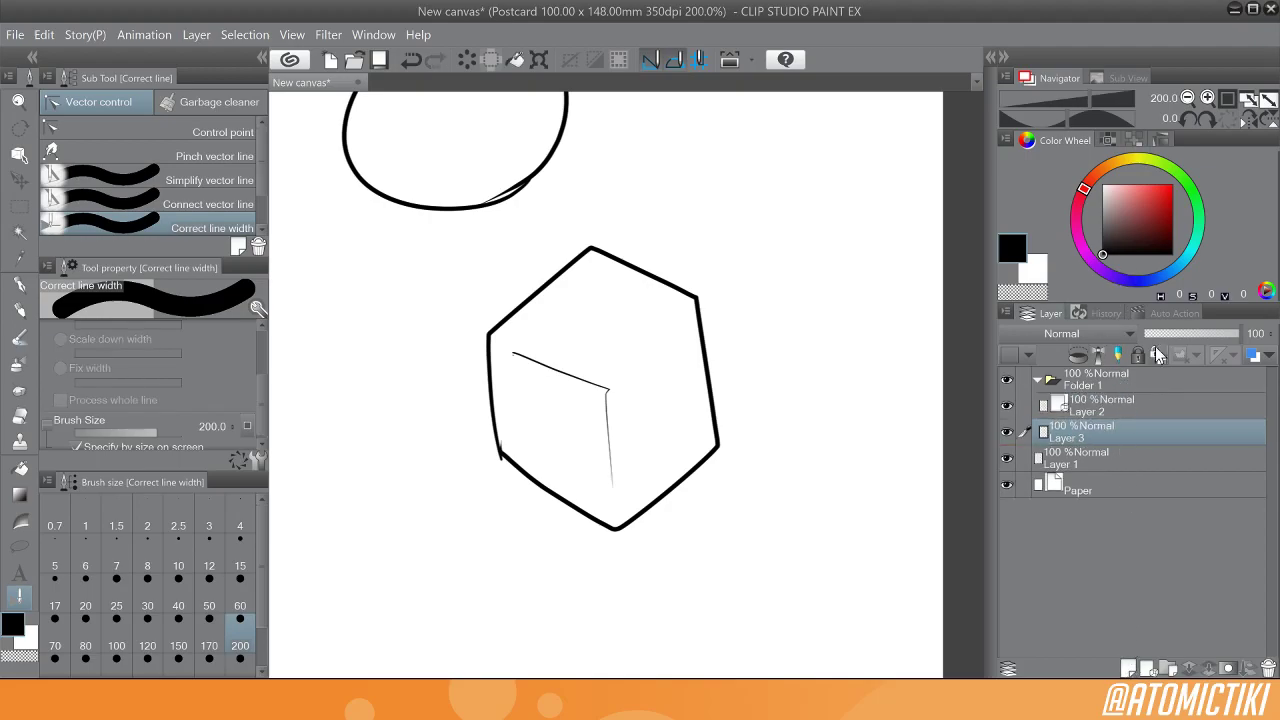
drag(1172, 329, 1175, 330)
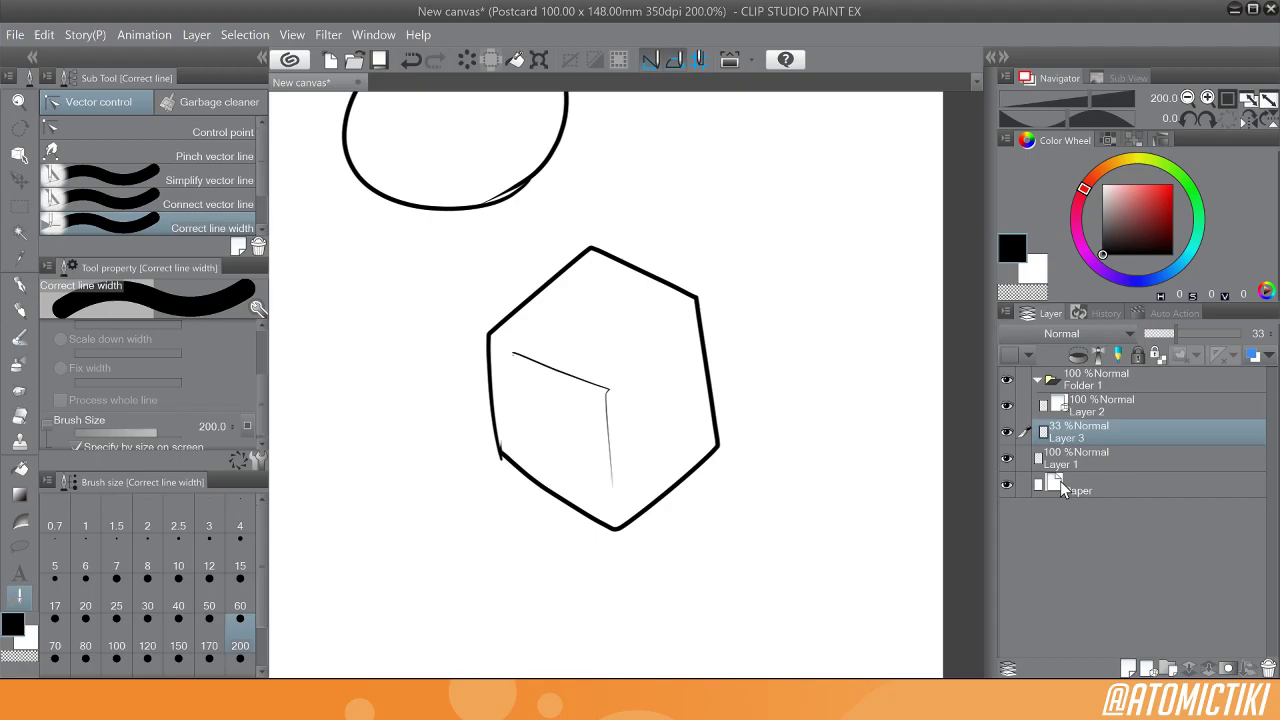
Step: Look through the Figure tool's direct draw, frame border and ruler sub tool groups
click(20, 547)
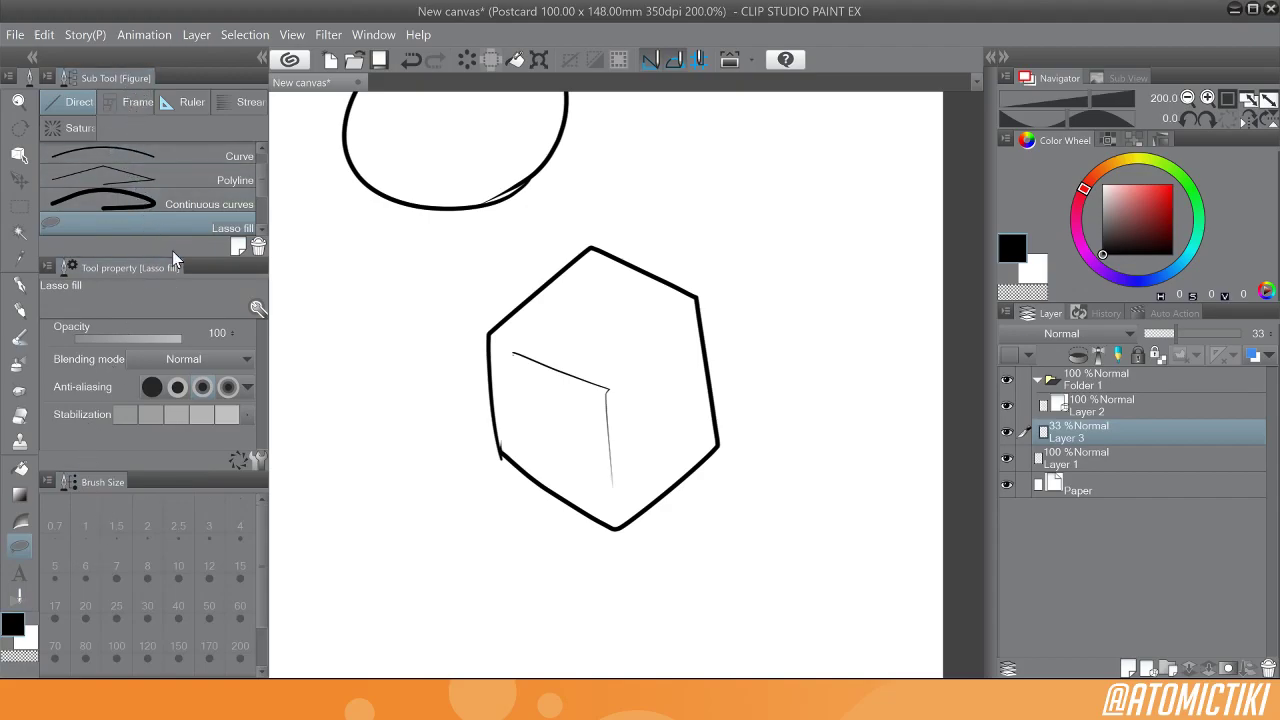
scroll(259, 181, up, 1)
click(189, 160)
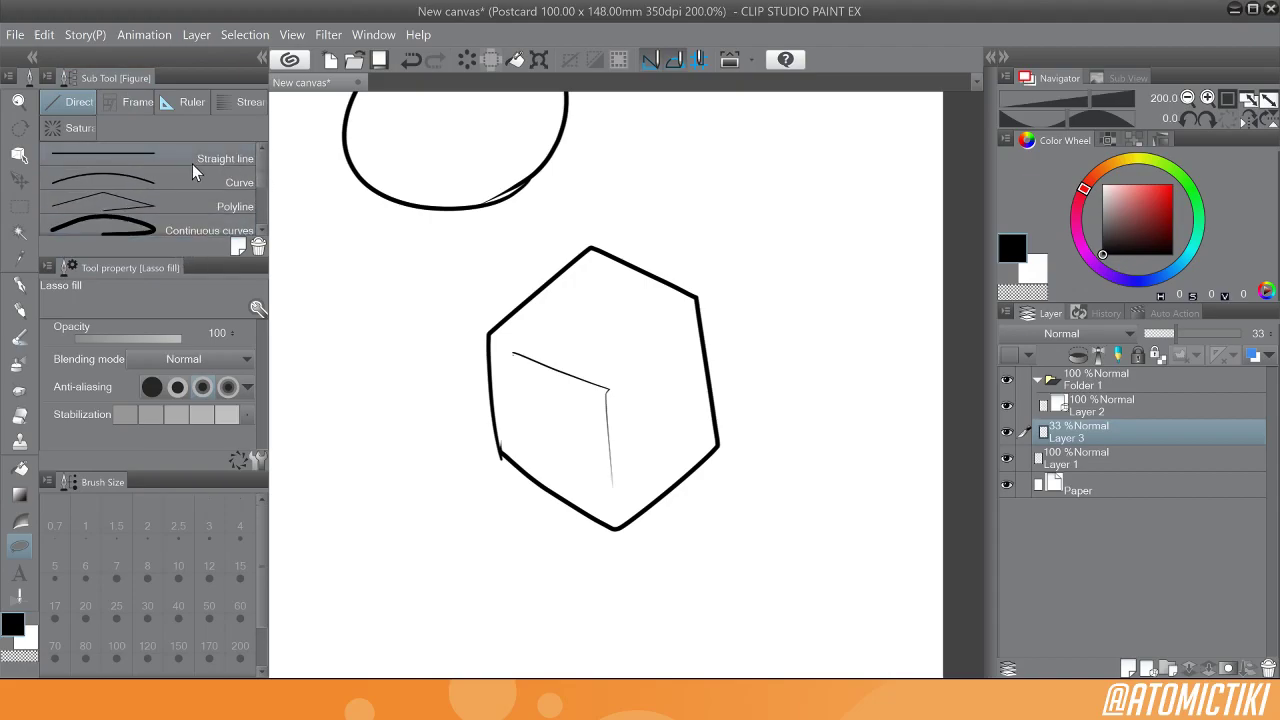
click(190, 181)
click(151, 103)
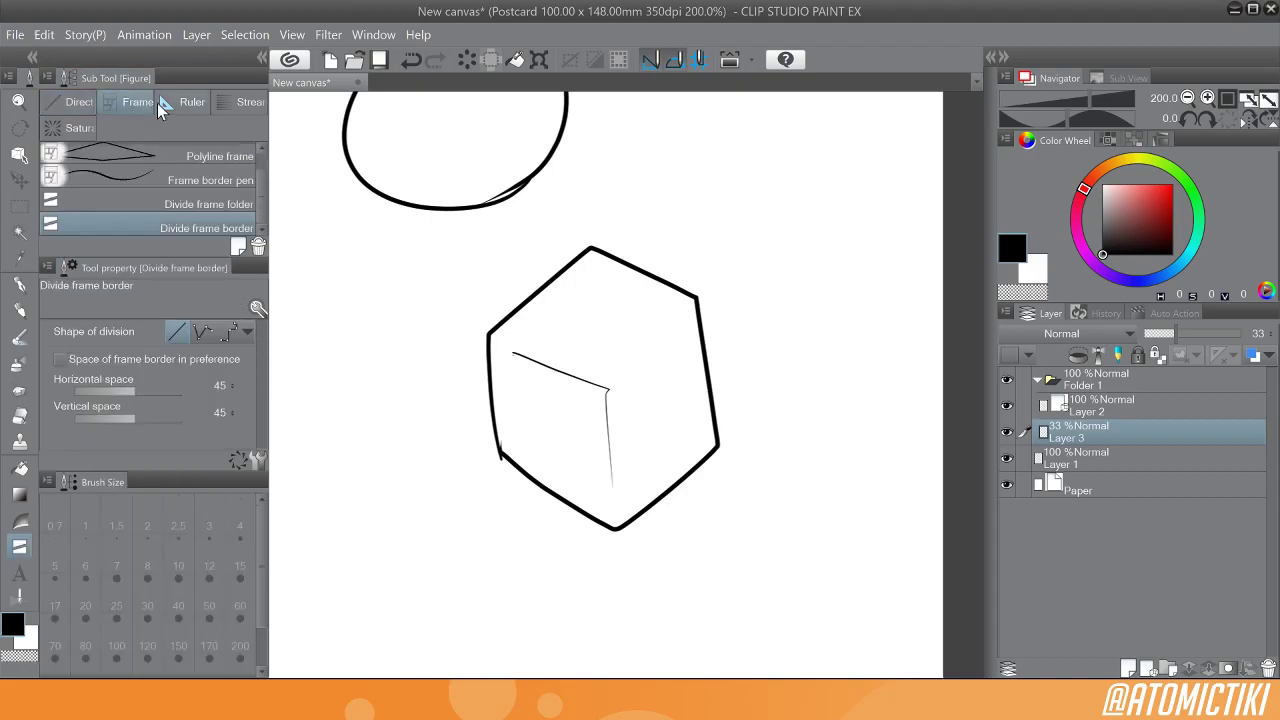
click(186, 102)
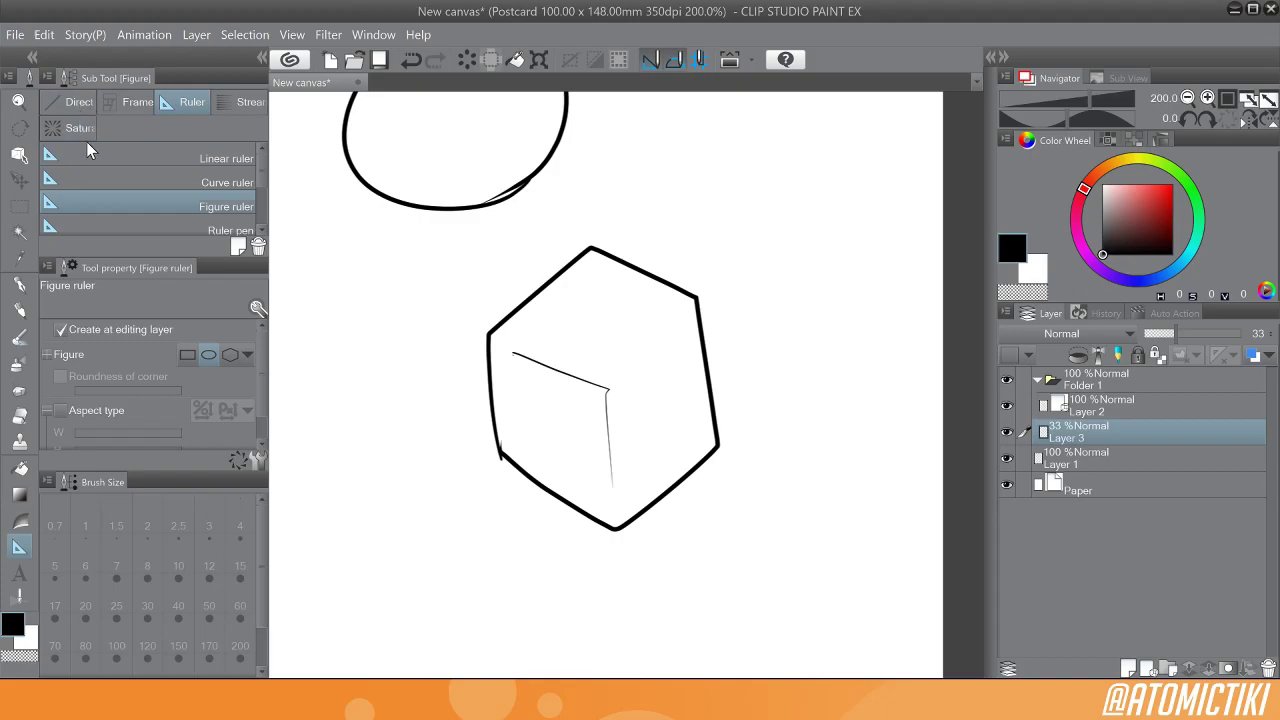
click(78, 104)
click(177, 104)
click(74, 103)
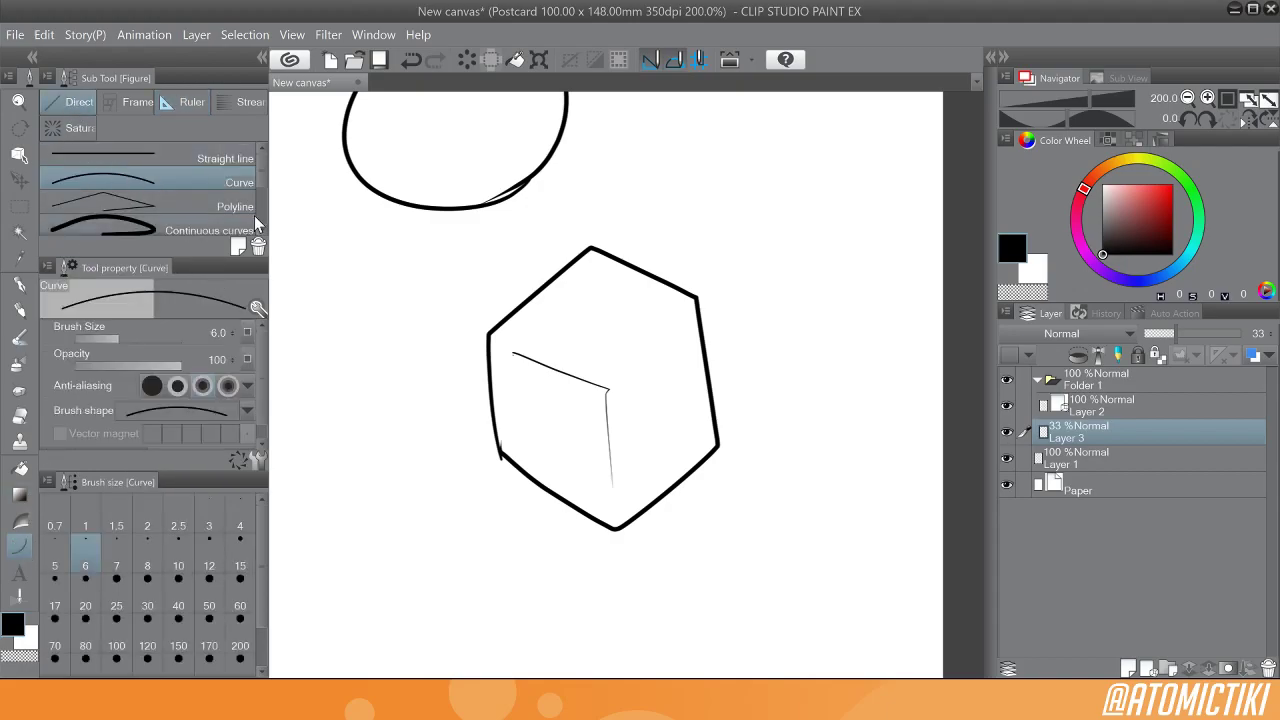
Step: Shade the oval's lower-right side with Lasso fill on Layer 3 and add a cast shadow extending to its right
mouse_move(258, 169)
mouse_down()
mouse_move(253, 206)
mouse_move(256, 195)
mouse_up()
click(200, 180)
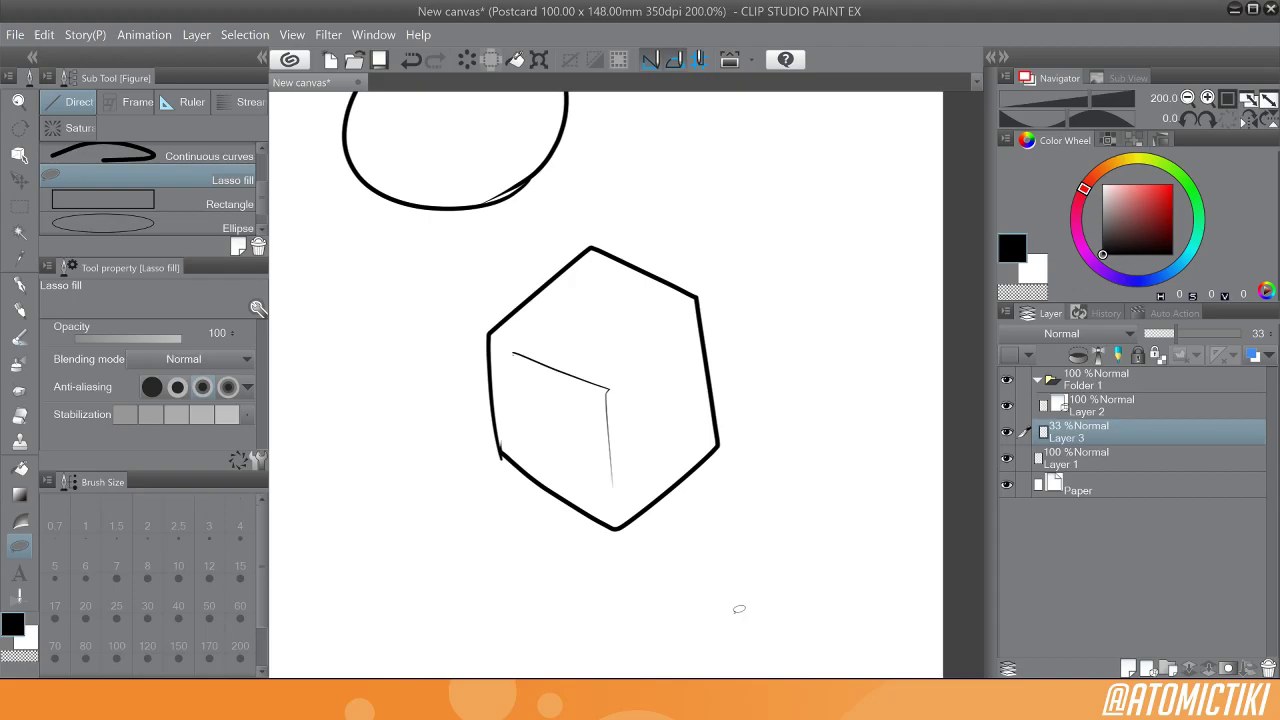
drag(521, 298, 567, 496)
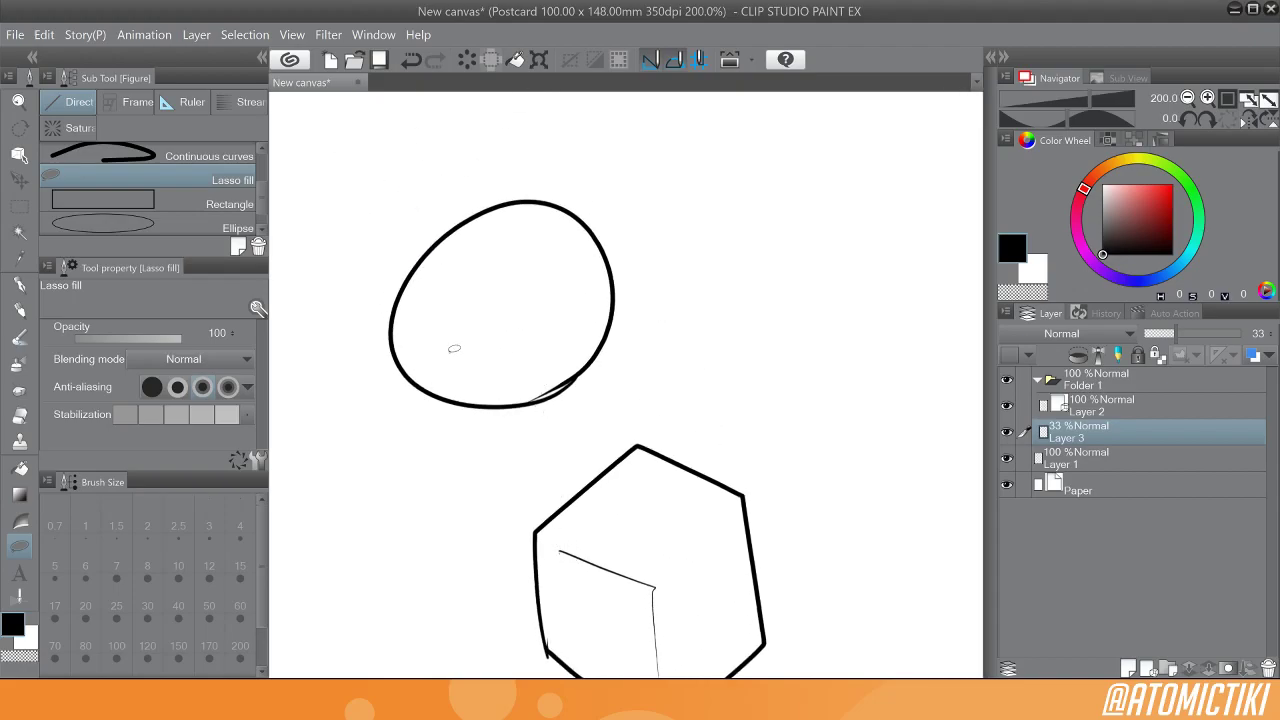
mouse_move(398, 344)
mouse_down()
mouse_move(497, 347)
mouse_move(570, 303)
mouse_move(608, 241)
mouse_move(609, 333)
mouse_move(758, 385)
mouse_move(706, 408)
mouse_move(590, 421)
mouse_move(490, 421)
mouse_move(410, 376)
mouse_up()
scroll(518, 553, down, 2)
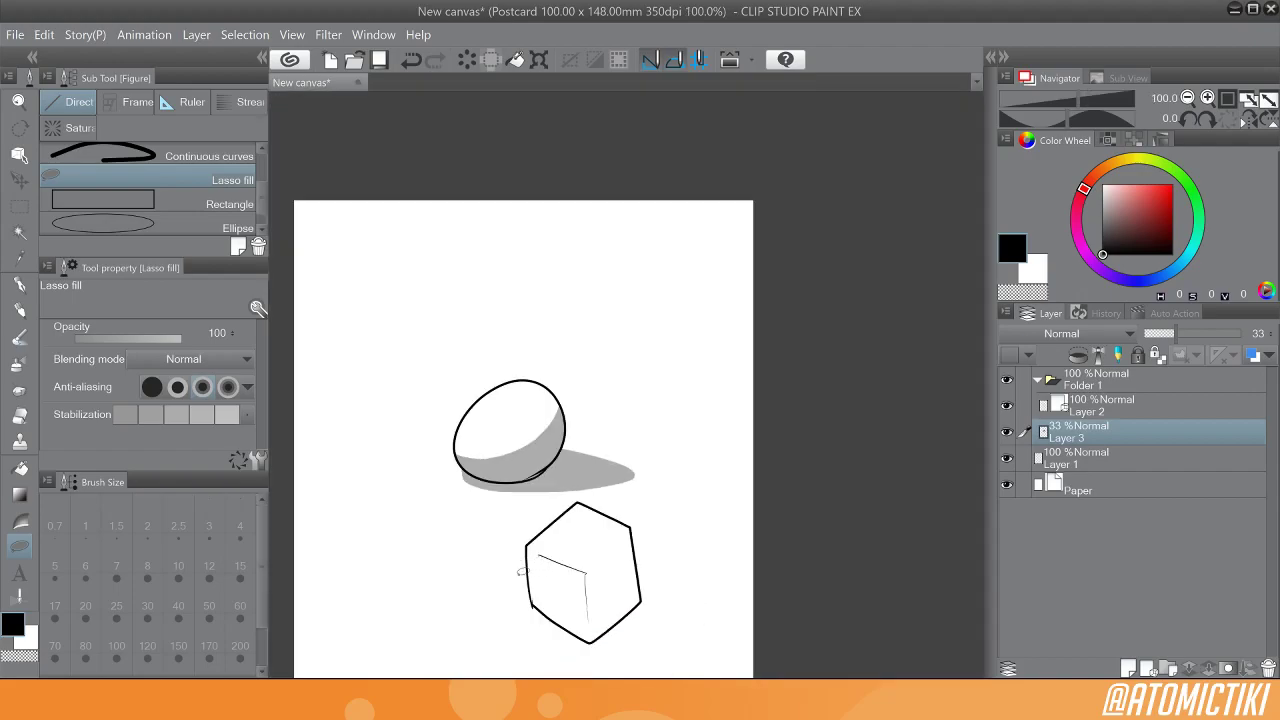
Step: Fill the cube's right face and its cast shadow on the ground with Lasso fill on Layer 3
drag(461, 552, 453, 432)
scroll(601, 474, up, 2)
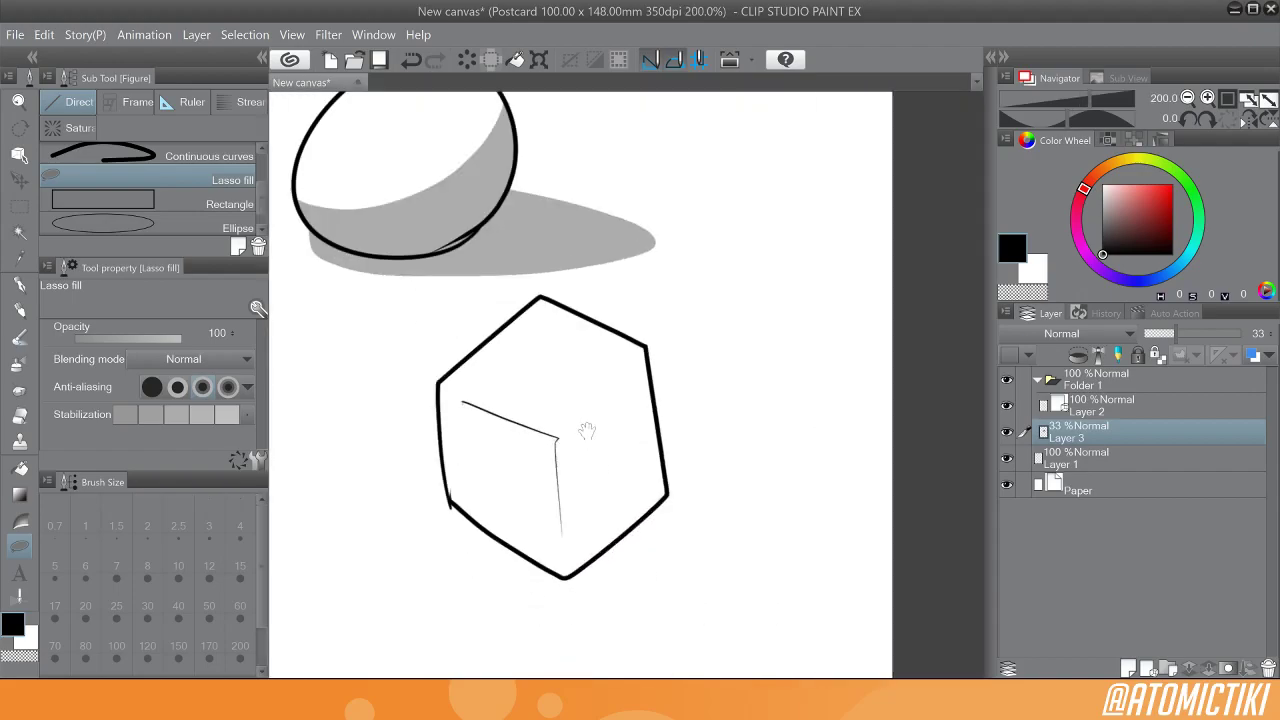
mouse_move(578, 506)
mouse_down()
mouse_move(574, 371)
mouse_move(659, 287)
mouse_move(673, 413)
mouse_move(784, 370)
mouse_move(873, 450)
mouse_move(739, 547)
mouse_move(563, 535)
mouse_move(581, 505)
mouse_move(546, 485)
mouse_move(613, 465)
mouse_move(597, 443)
mouse_move(618, 469)
mouse_up()
scroll(558, 588, down, 2)
Step: Transform Folder 1 to move the line art and shading together slightly to the left on the canvas
click(1097, 381)
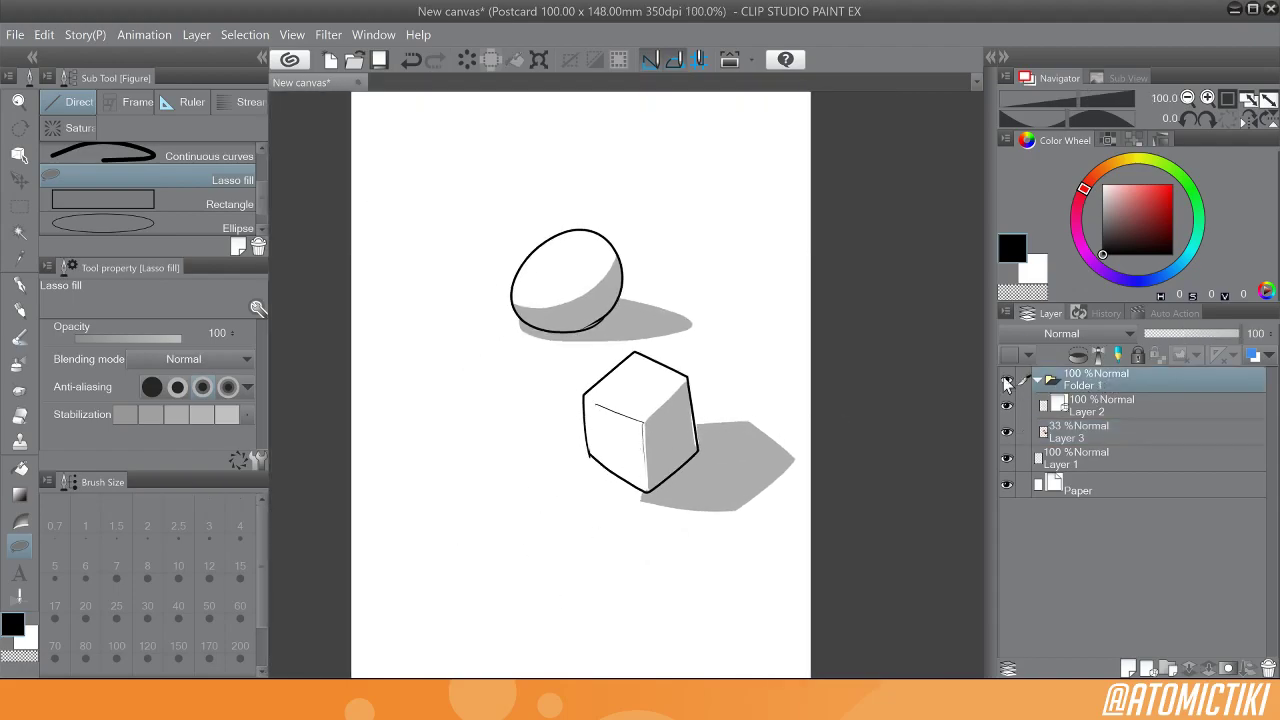
key(ctrl+t)
mouse_move(603, 311)
mouse_down()
mouse_move(527, 313)
mouse_move(543, 312)
mouse_up()
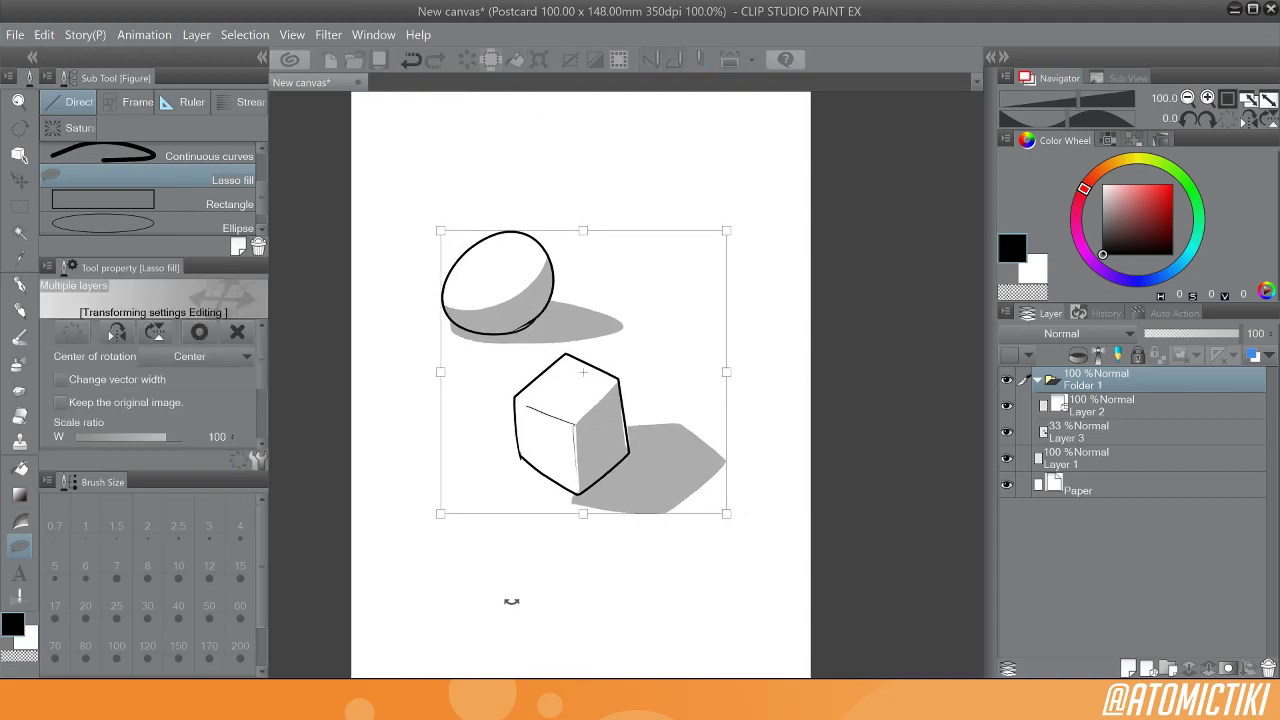
key(Return)
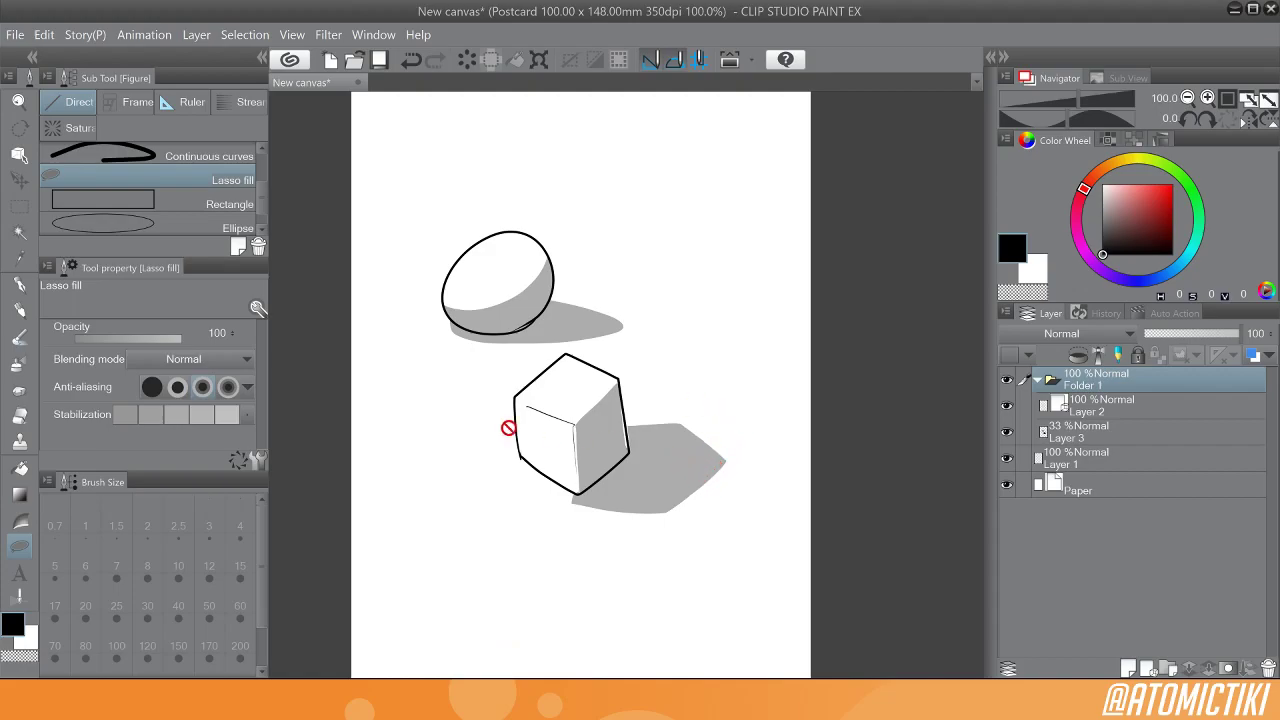
Step: Try several freehand Lasso fill shapes on Layer 3 in the blank canvas areas and undo each one
click(1109, 429)
mouse_move(690, 312)
mouse_down()
mouse_move(689, 269)
mouse_move(751, 306)
mouse_move(702, 328)
mouse_up()
key(ctrl+z)
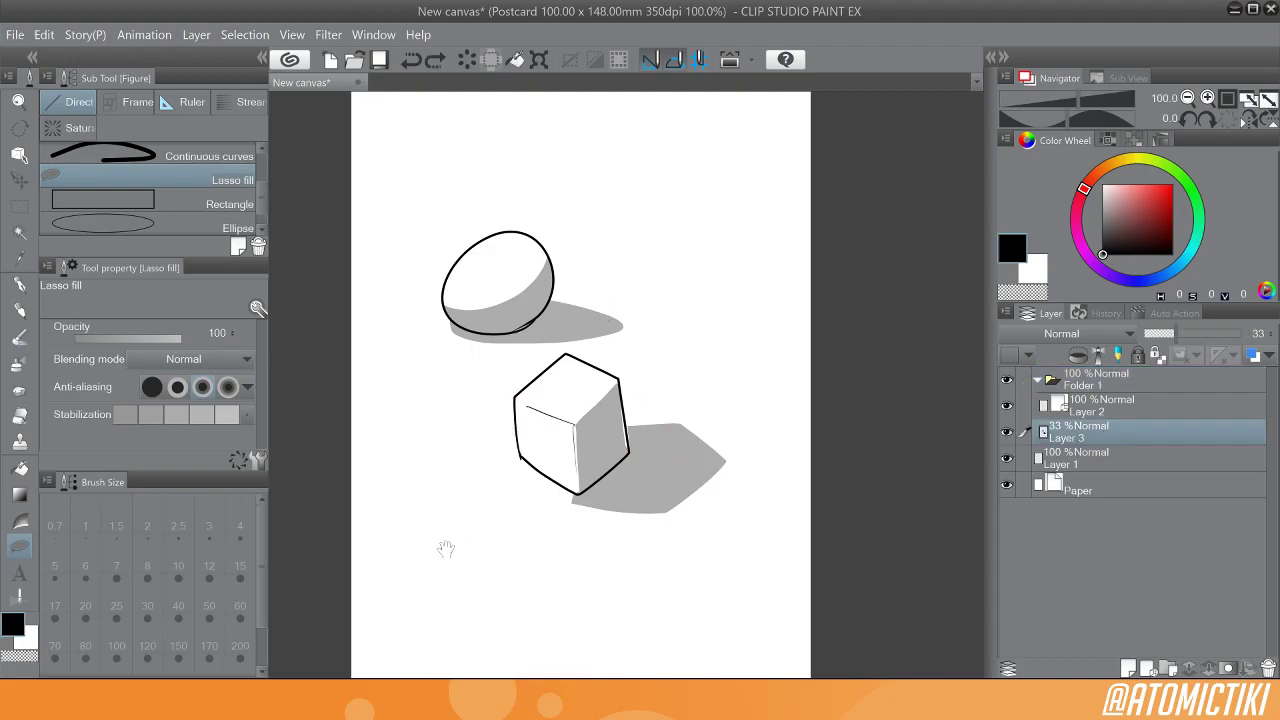
drag(443, 543, 443, 423)
mouse_move(441, 475)
mouse_down()
mouse_move(498, 426)
mouse_move(469, 459)
mouse_move(567, 529)
mouse_move(520, 600)
mouse_up()
key(ctrl+z)
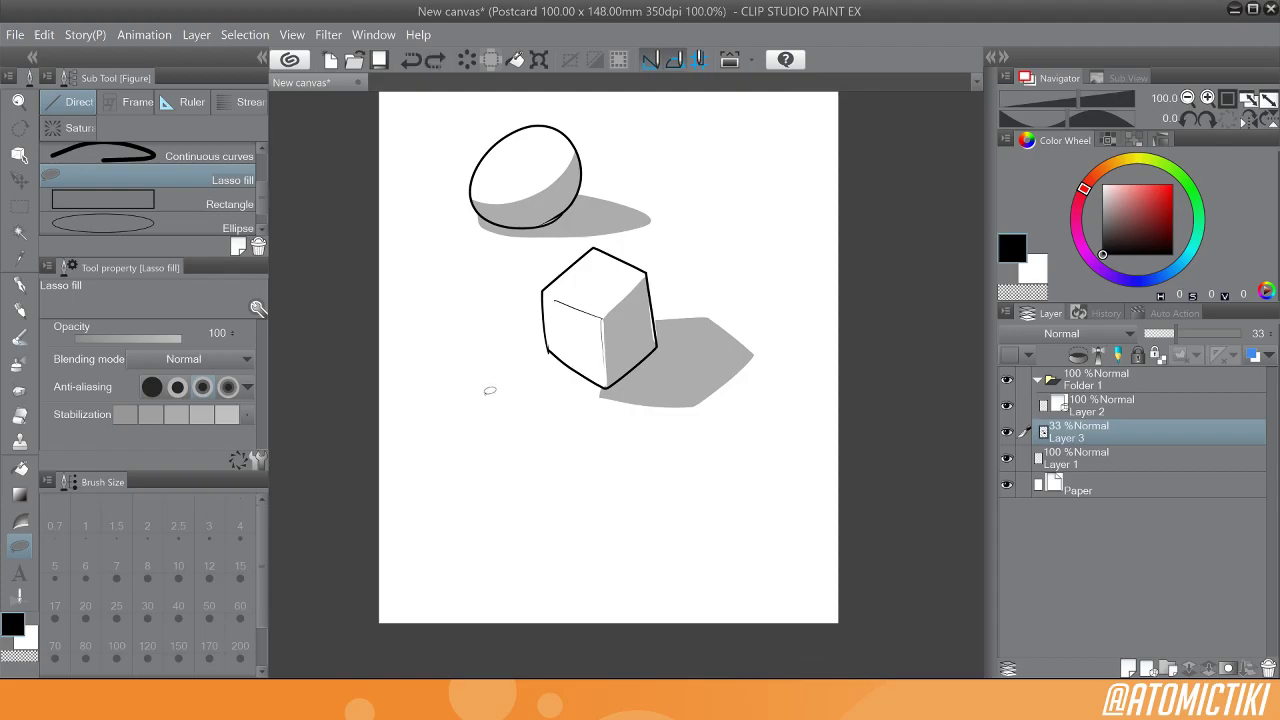
mouse_move(483, 372)
mouse_down()
mouse_move(490, 585)
mouse_move(549, 539)
mouse_move(533, 403)
mouse_move(484, 376)
mouse_up()
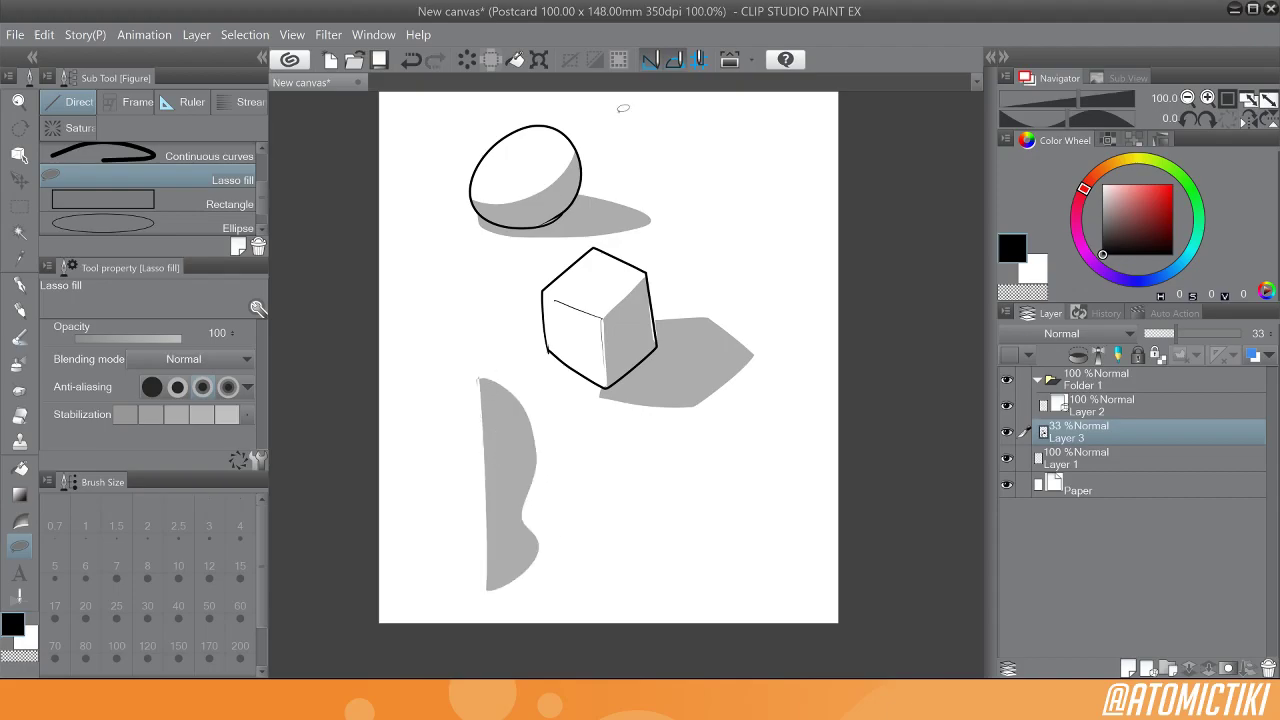
key(ctrl+z)
mouse_move(475, 577)
mouse_down()
mouse_move(482, 585)
mouse_move(503, 497)
mouse_move(476, 378)
mouse_move(472, 432)
mouse_up()
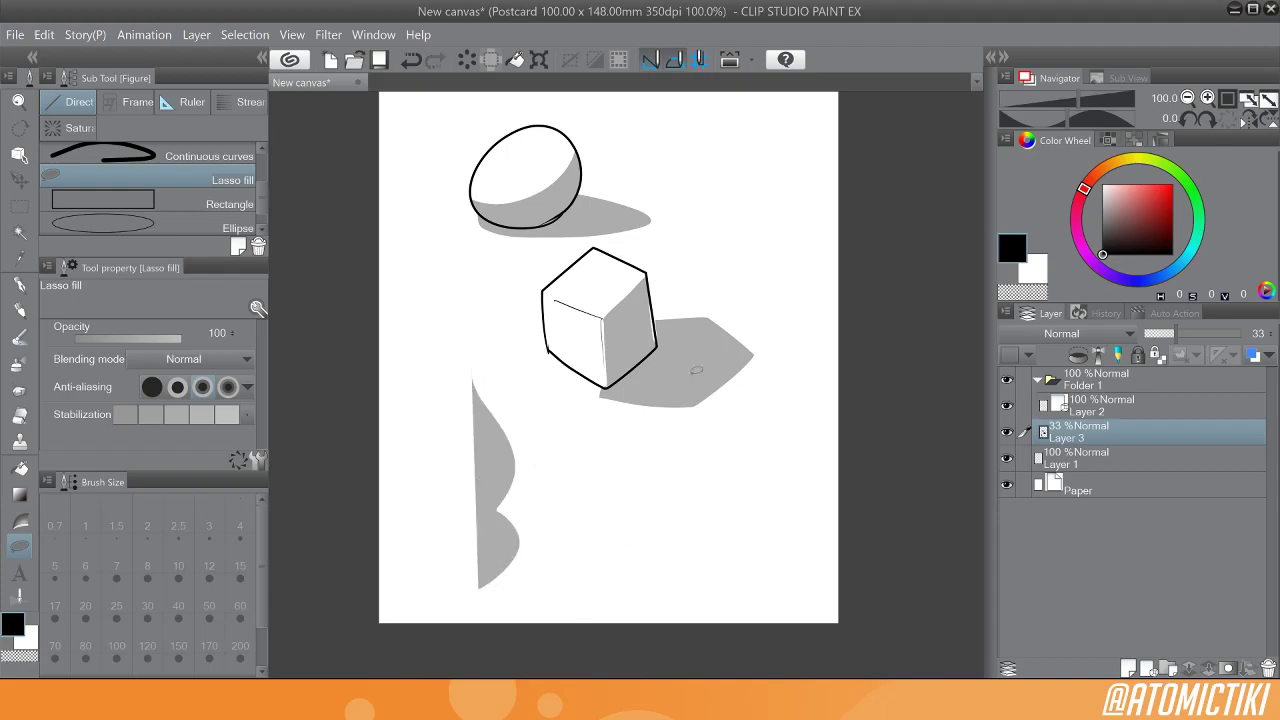
key(ctrl+z)
drag(635, 333, 586, 442)
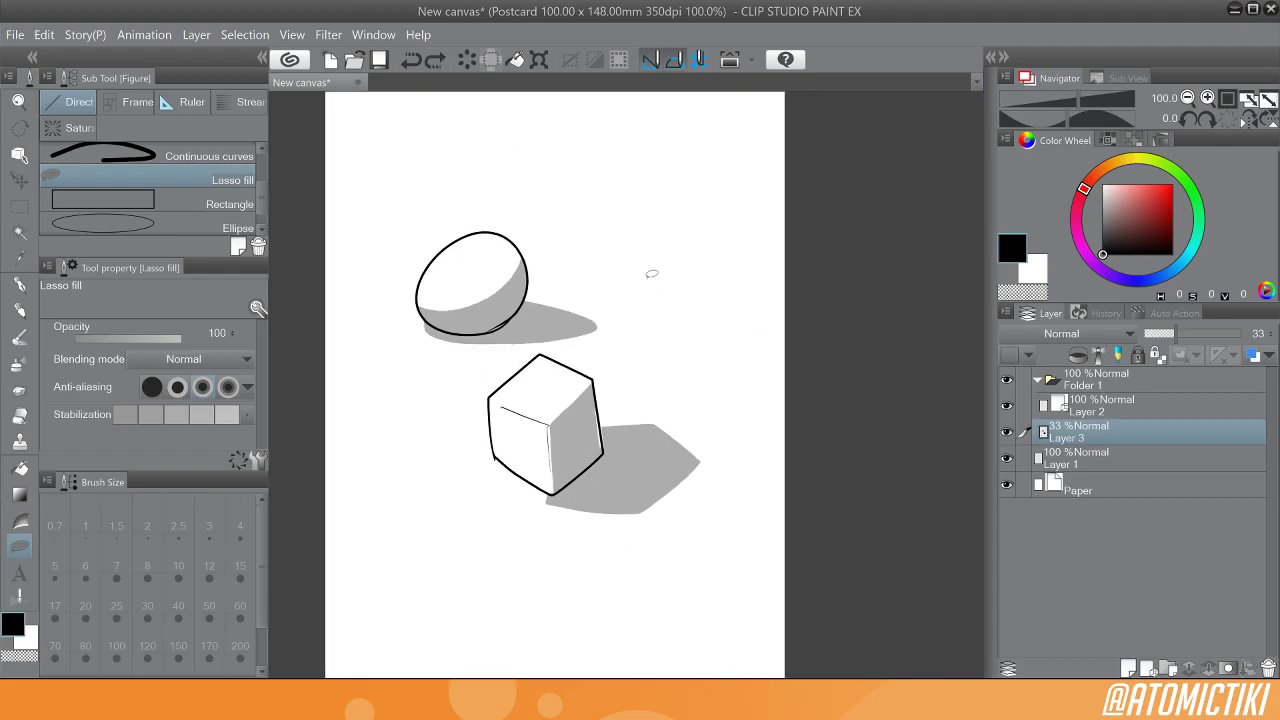
mouse_move(628, 388)
mouse_down()
mouse_move(723, 349)
mouse_move(692, 426)
mouse_up()
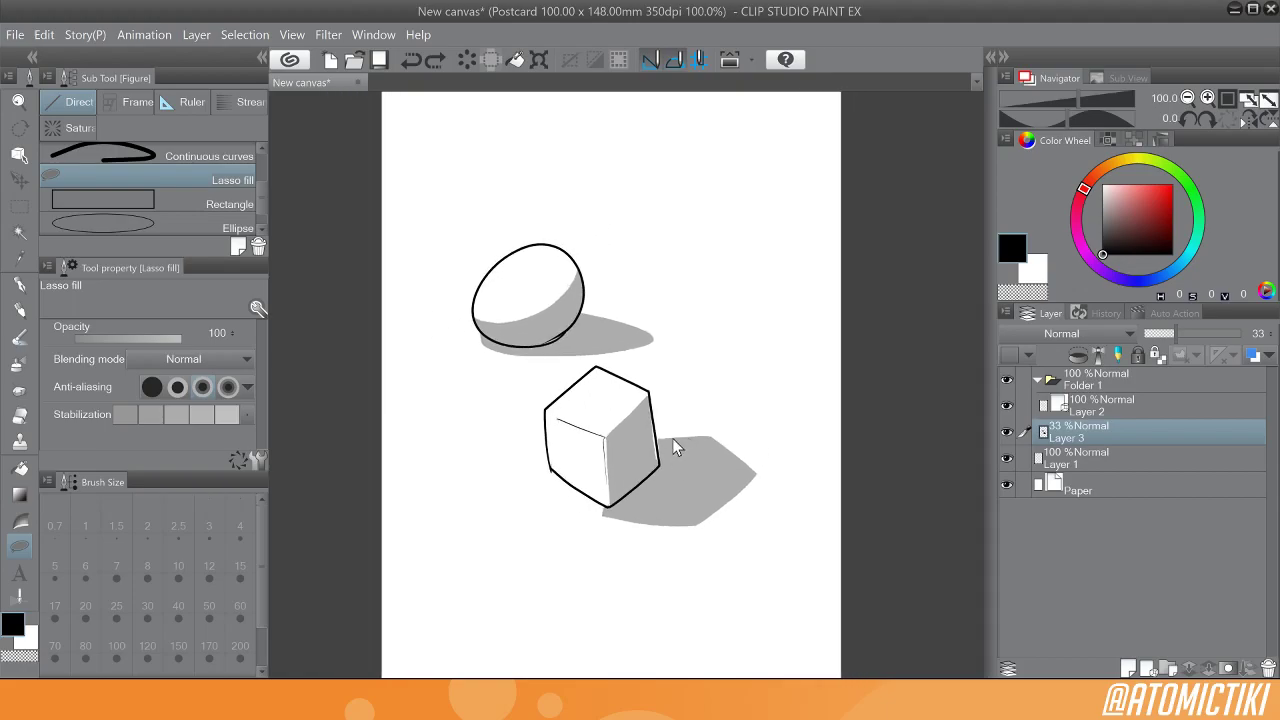
ctrl+click(674, 437)
mouse_move(658, 375)
mouse_down()
mouse_move(735, 380)
mouse_move(713, 390)
mouse_up()
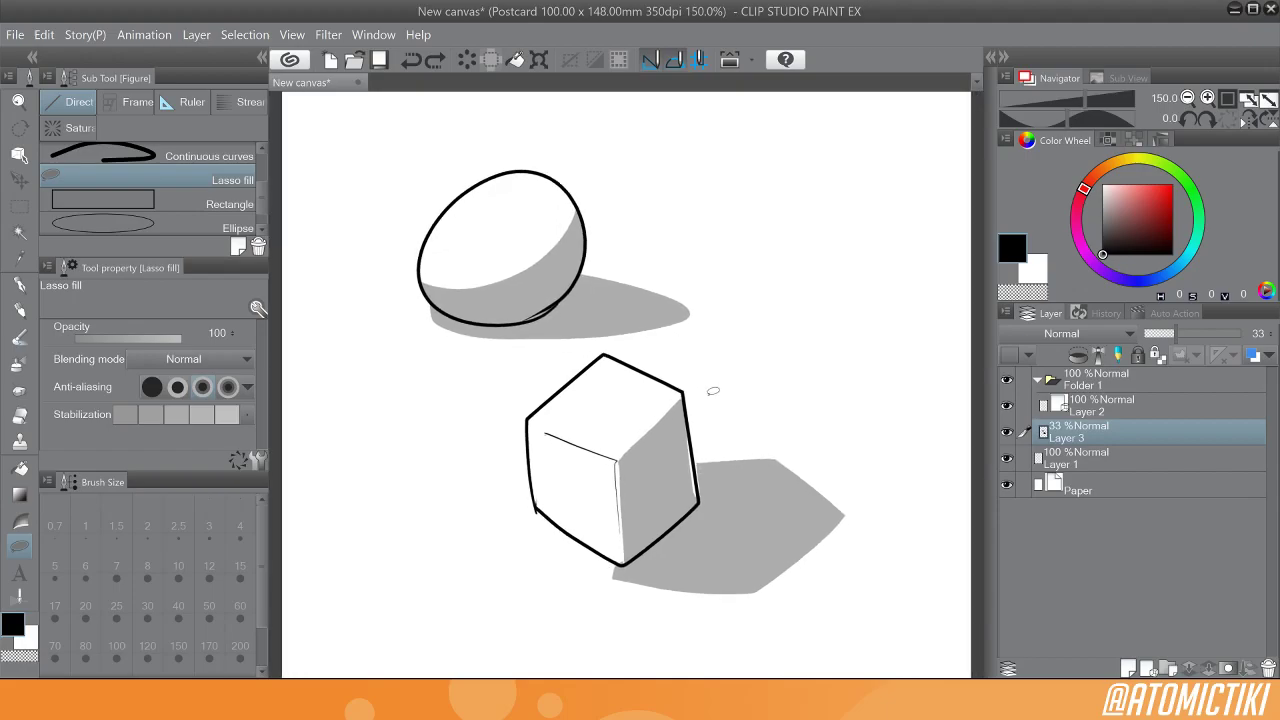